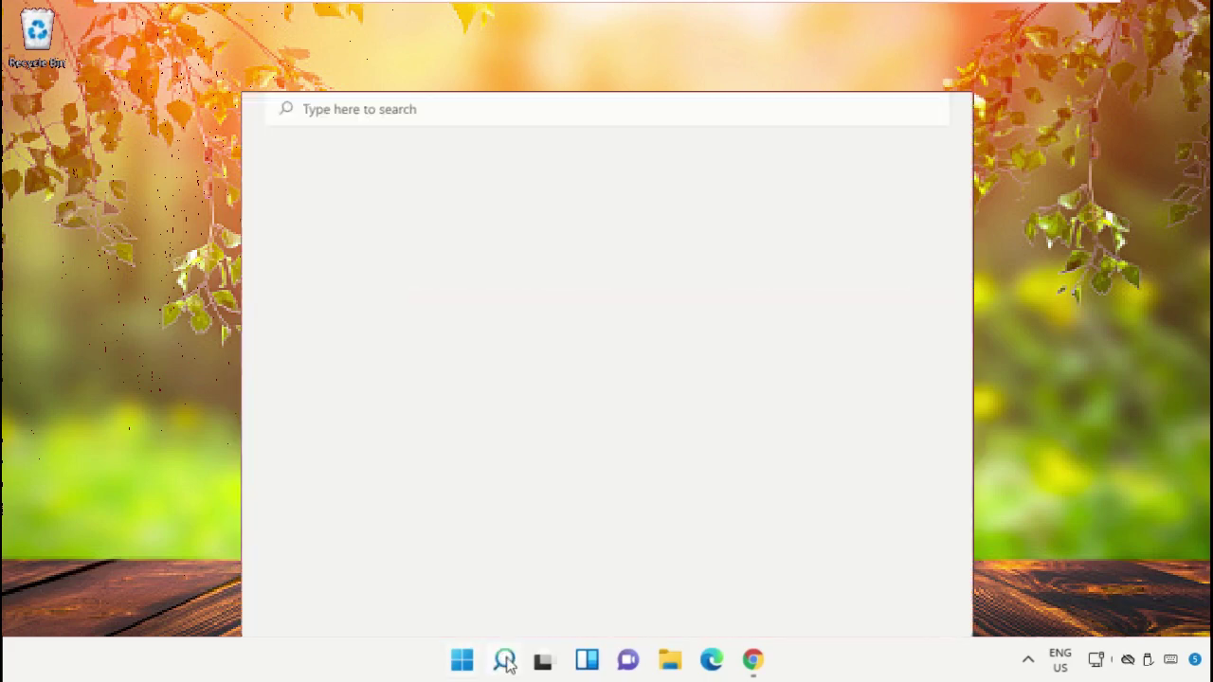
# - Search for 'task manager' and launch Task Manager as administrator
pyautogui.click(384, 88)
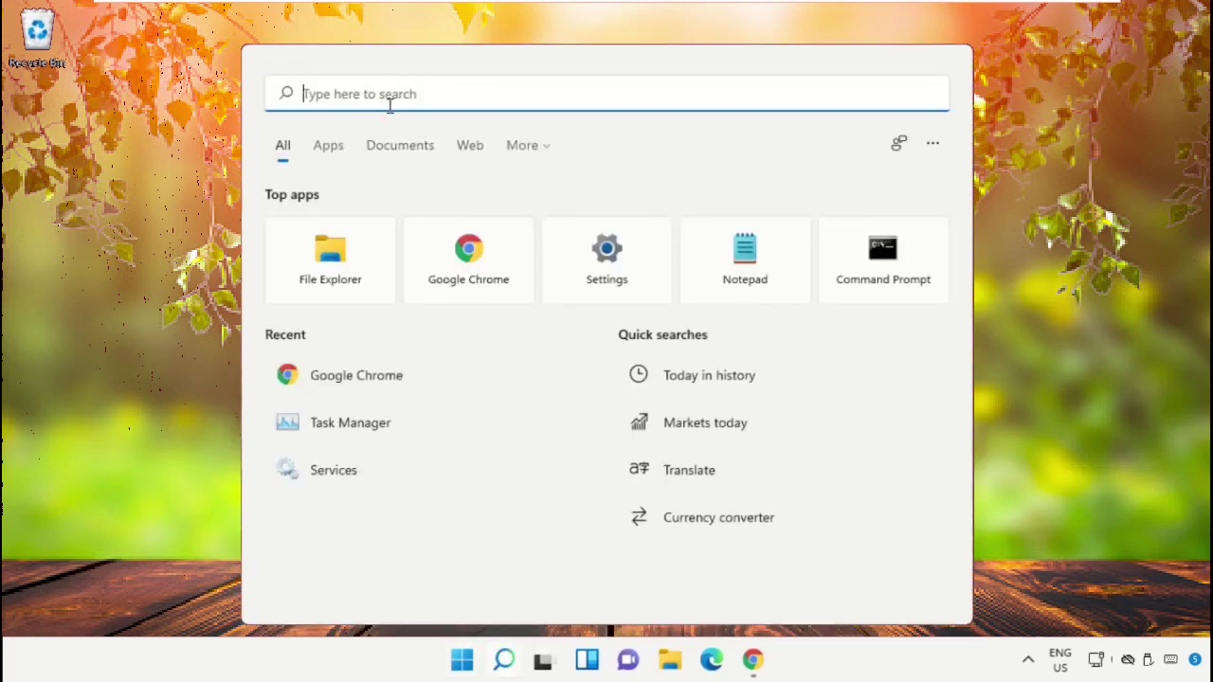
pyautogui.write('task manager')
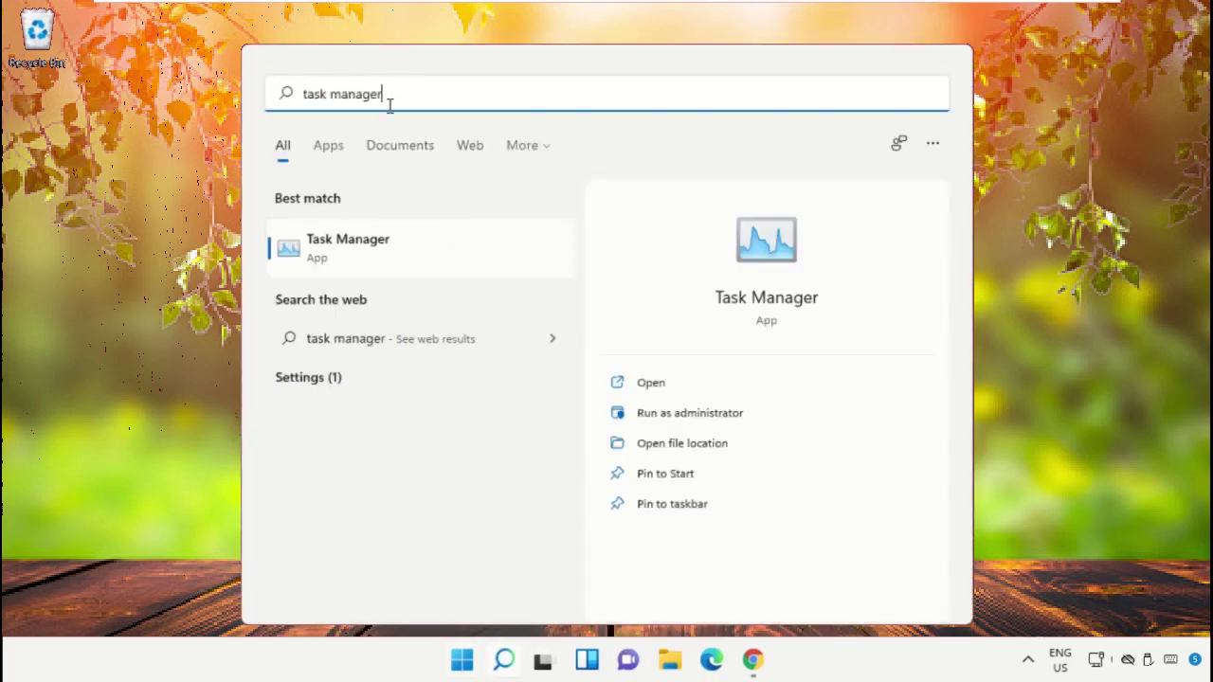
pyautogui.rightClick(340, 252)
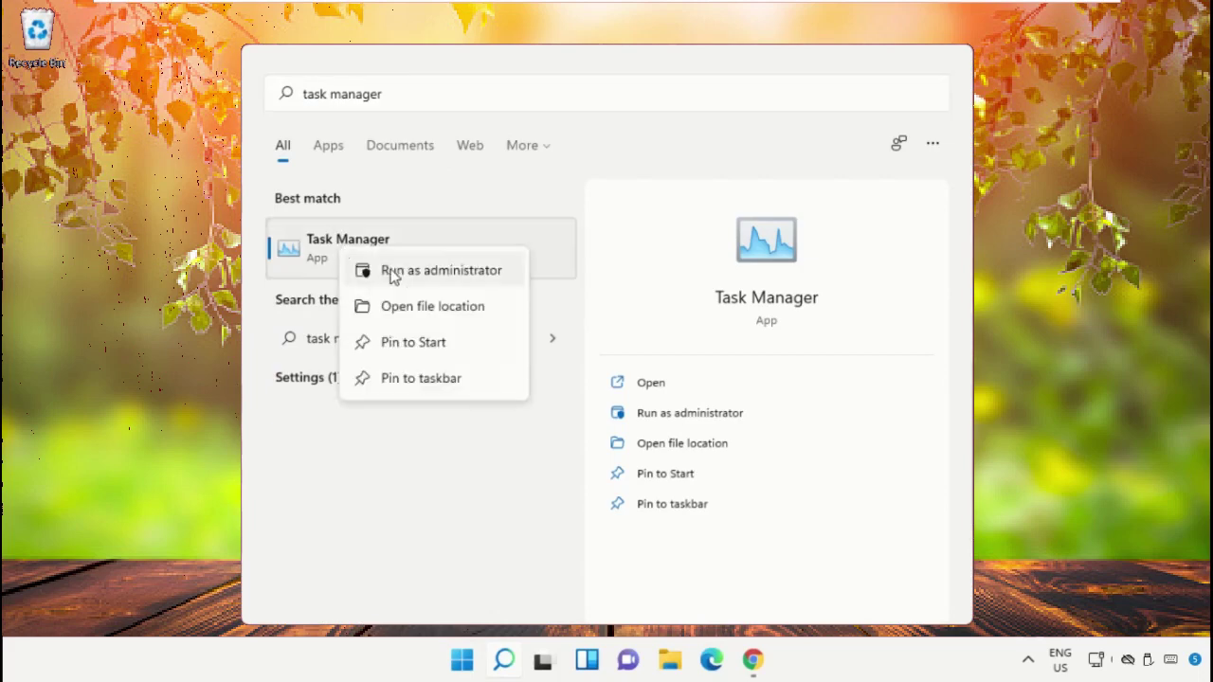
pyautogui.click(422, 274)
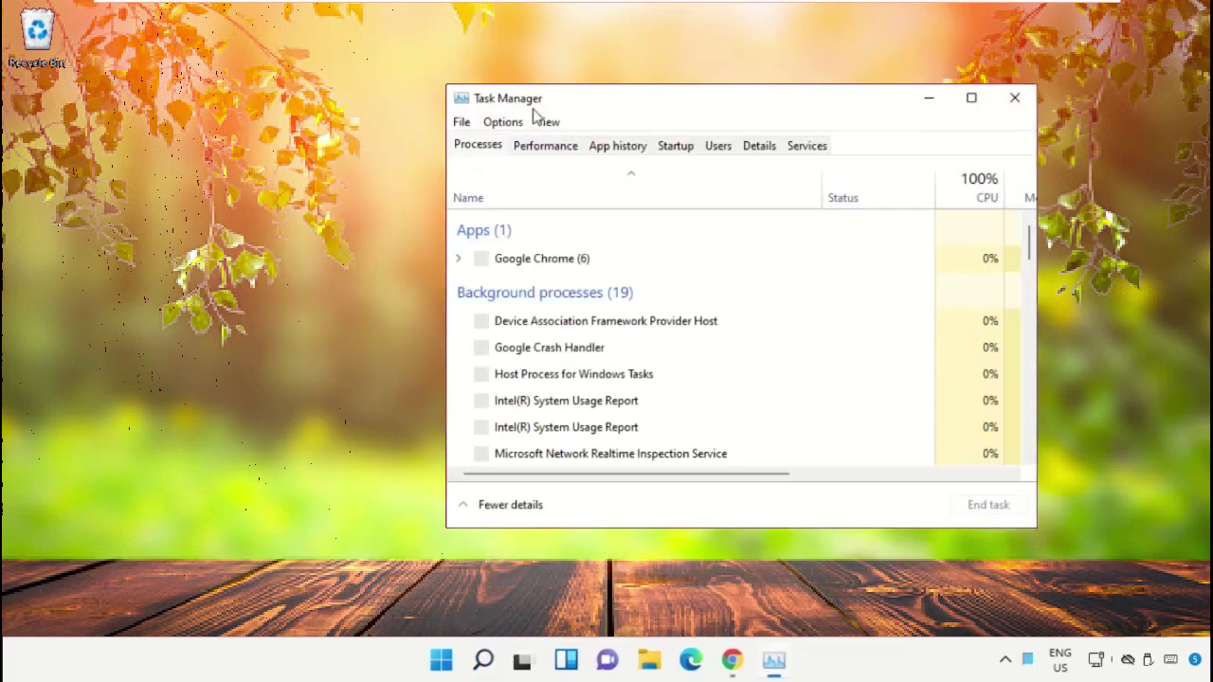
# - Open Task Manager's Run new task dialog beside it and browse for the program to run
pyautogui.moveTo(621, 107); pyautogui.dragTo(277, 189)
pyautogui.click(116, 203)
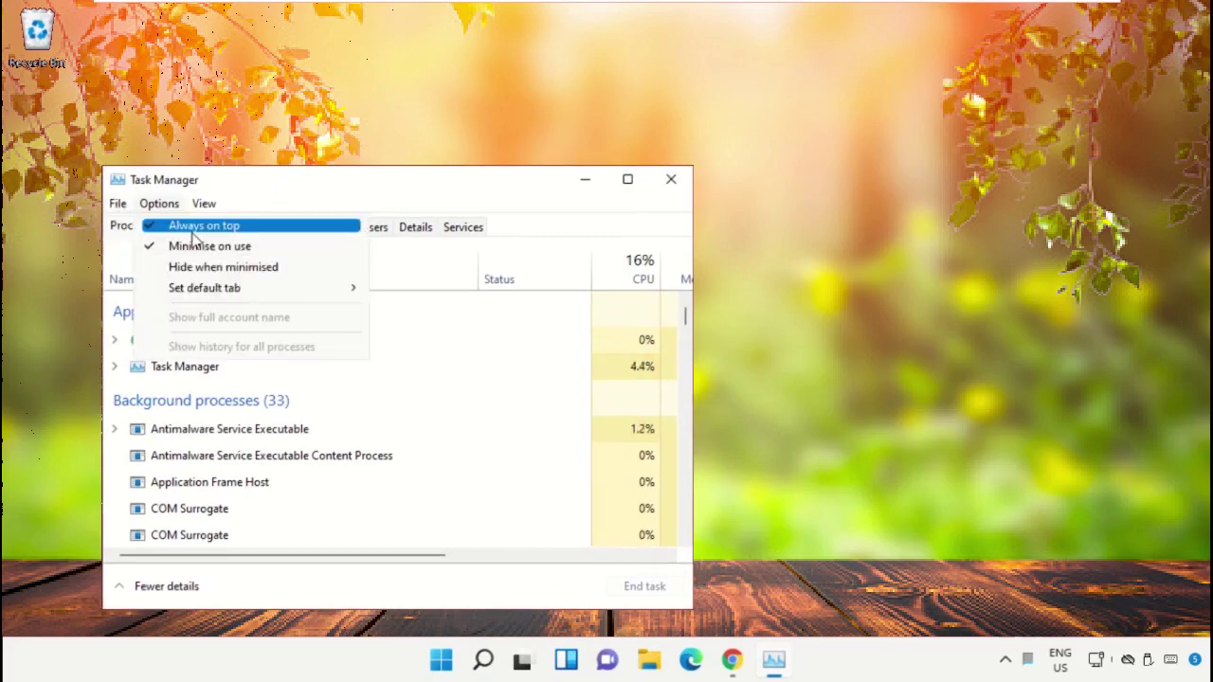
pyautogui.click(136, 230)
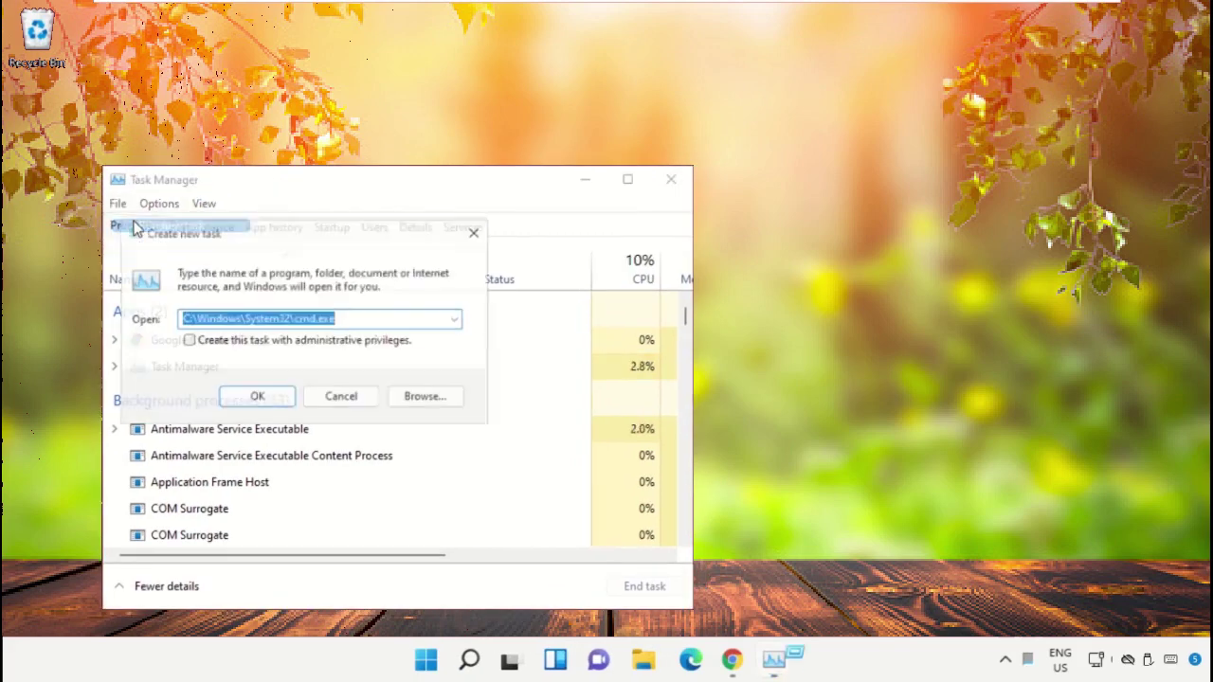
pyautogui.moveTo(250, 228); pyautogui.dragTo(849, 183)
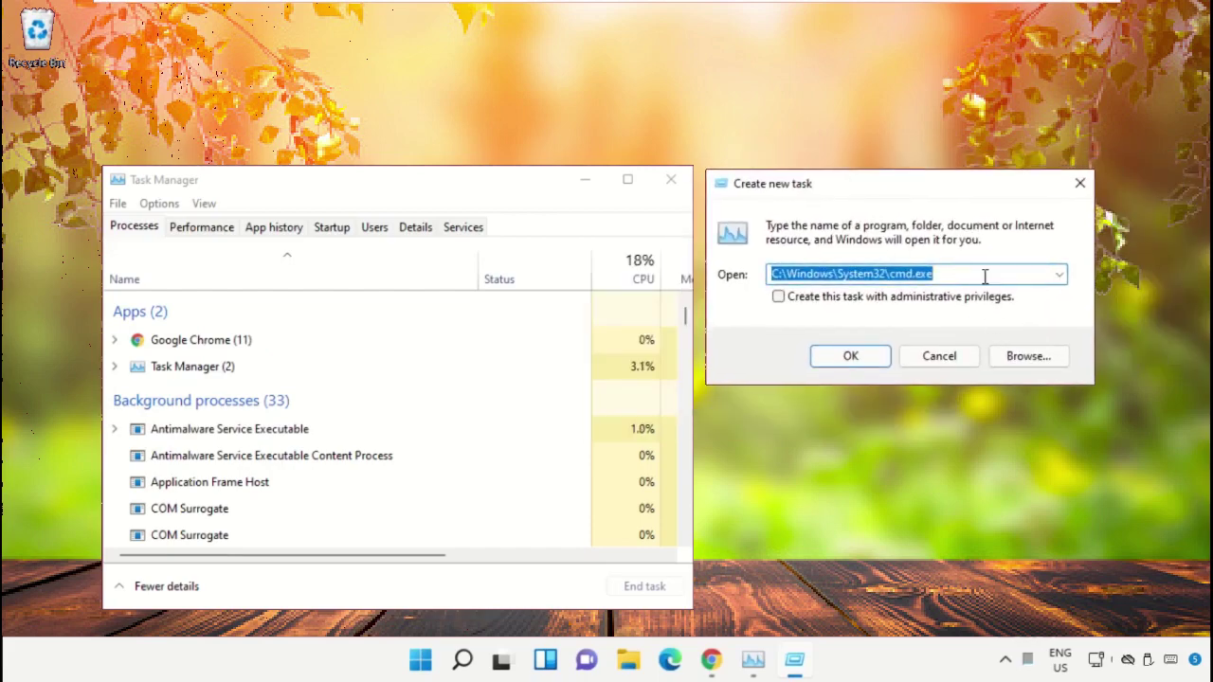
pyautogui.click(1019, 365)
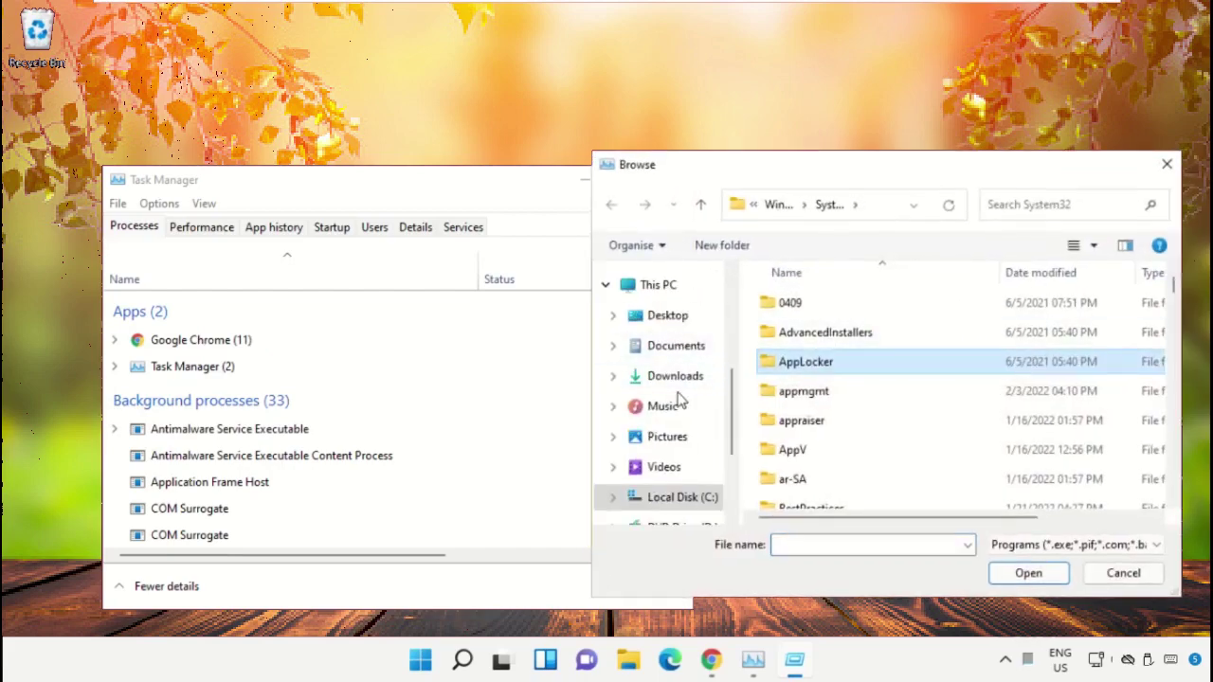
# - Navigate the Browse window through This PC and Local Disk (C:) to Windows\System32
pyautogui.click(657, 284)
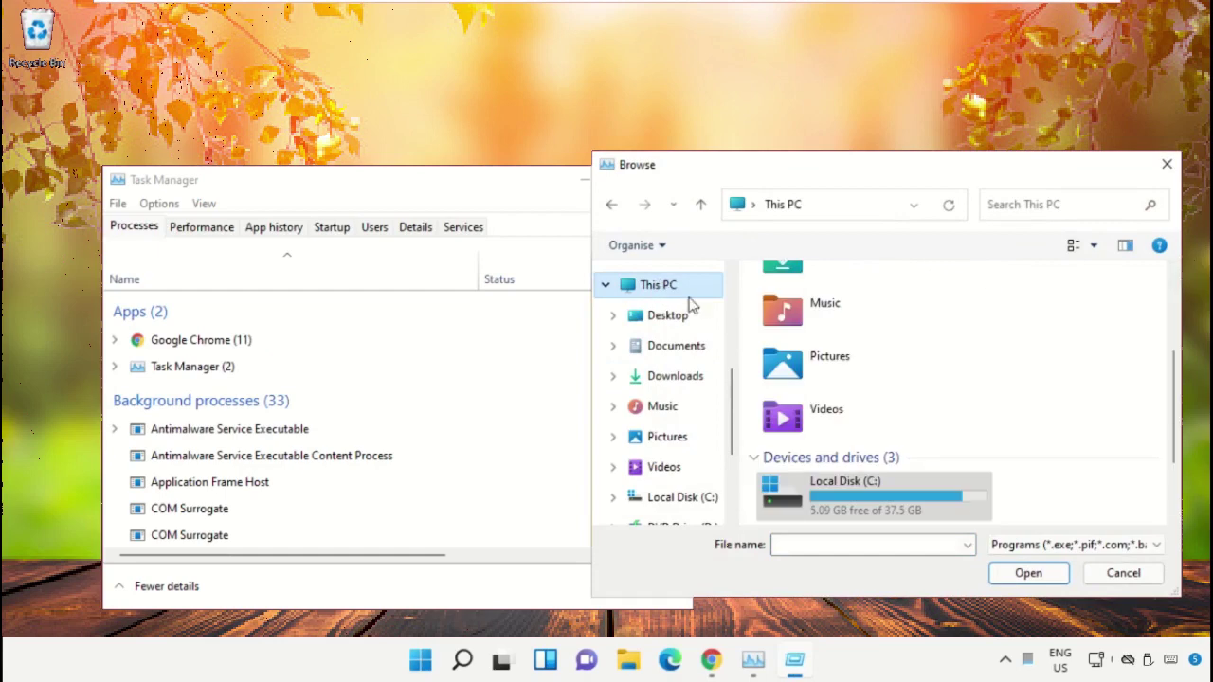
pyautogui.doubleClick(880, 489)
pyautogui.scroll(-2, 864, 396)
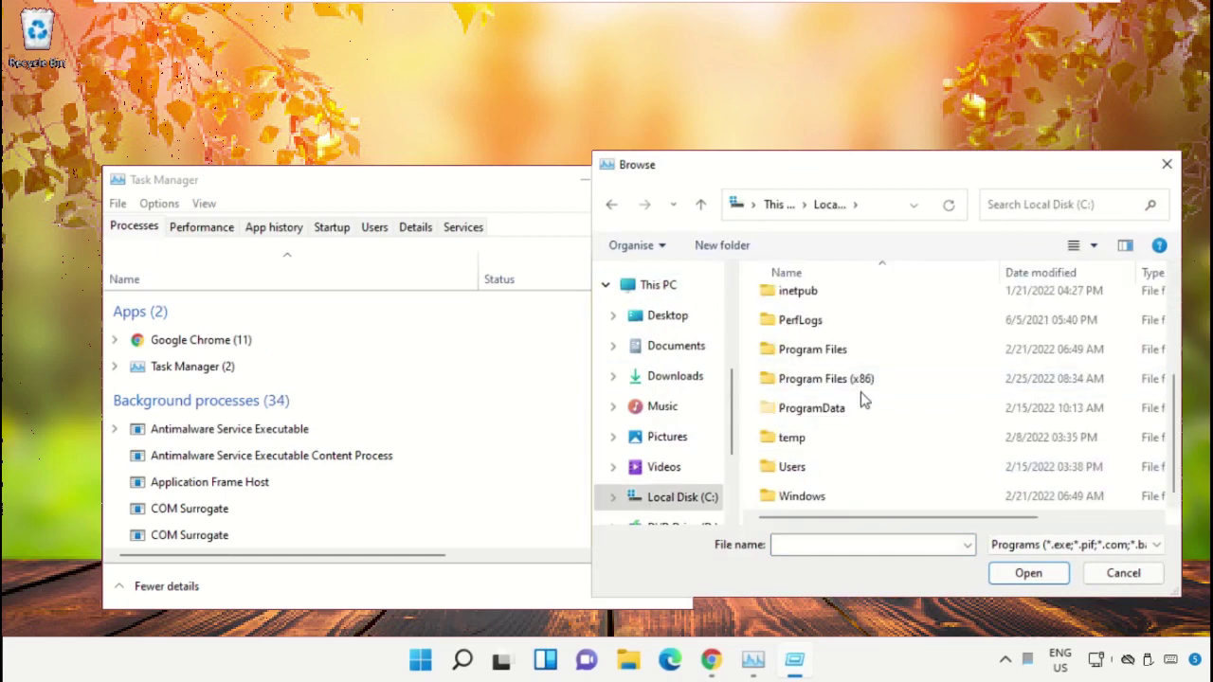
pyautogui.doubleClick(821, 498)
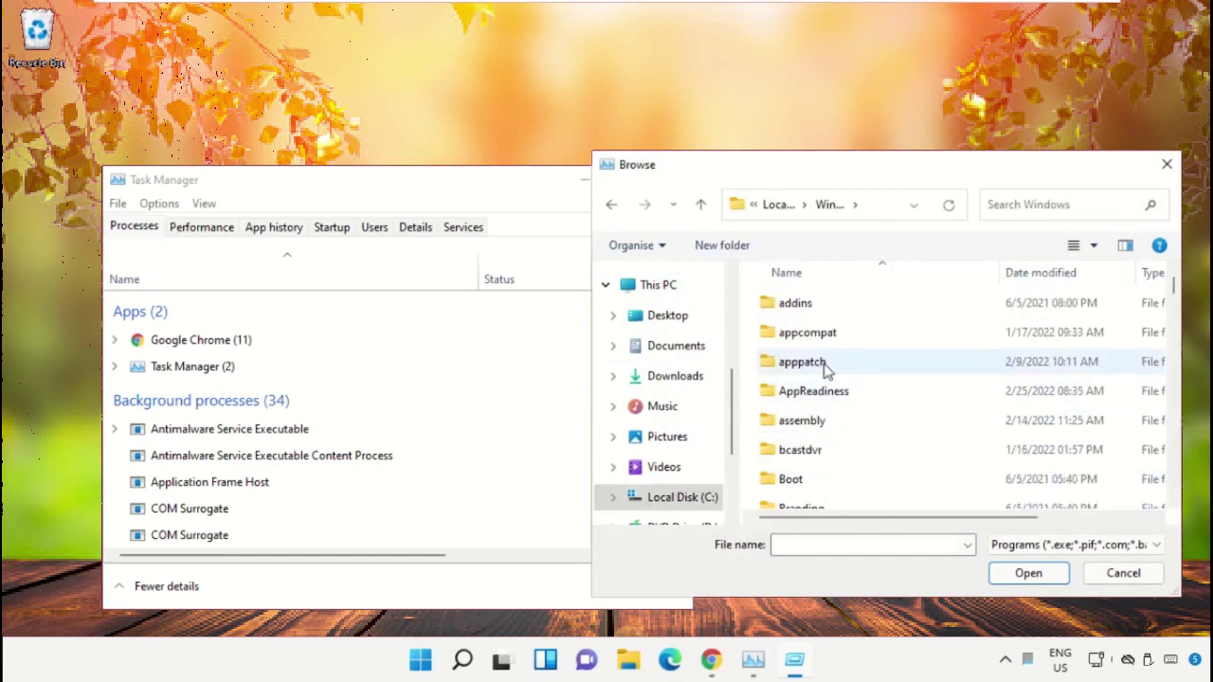
pyautogui.write('system')
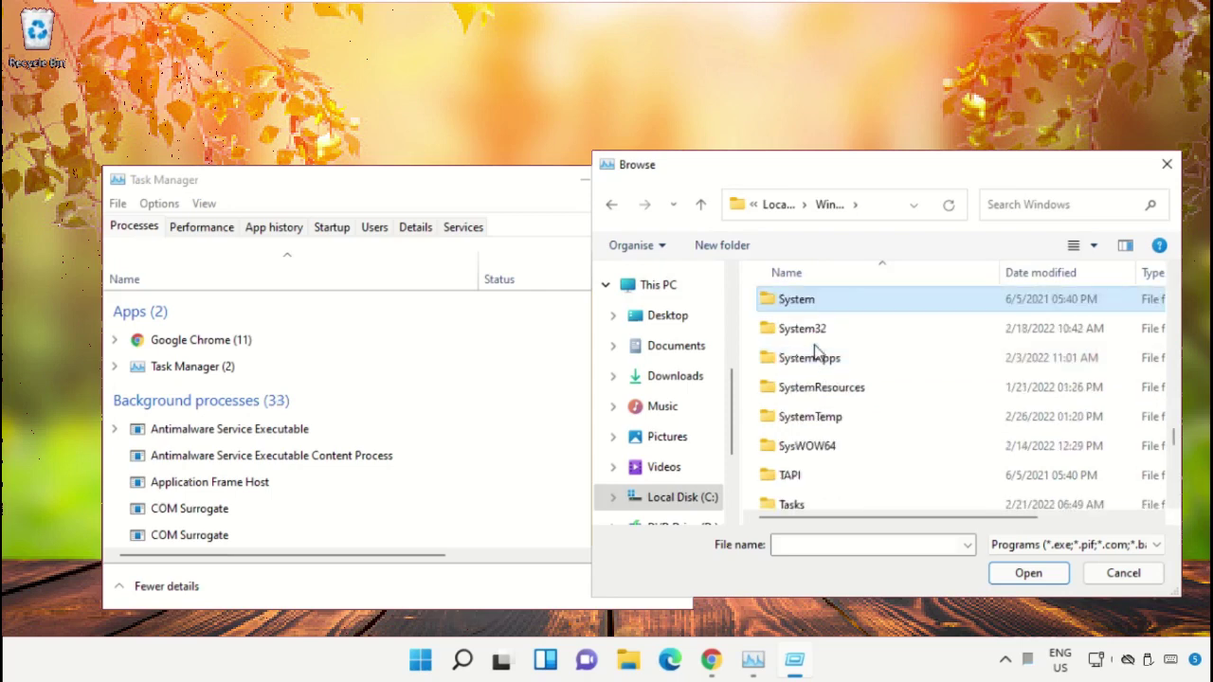
pyautogui.doubleClick(809, 337)
# - Select cmd.exe in System32 and confirm it as the new task's program
pyautogui.scroll(-4, 824, 360)
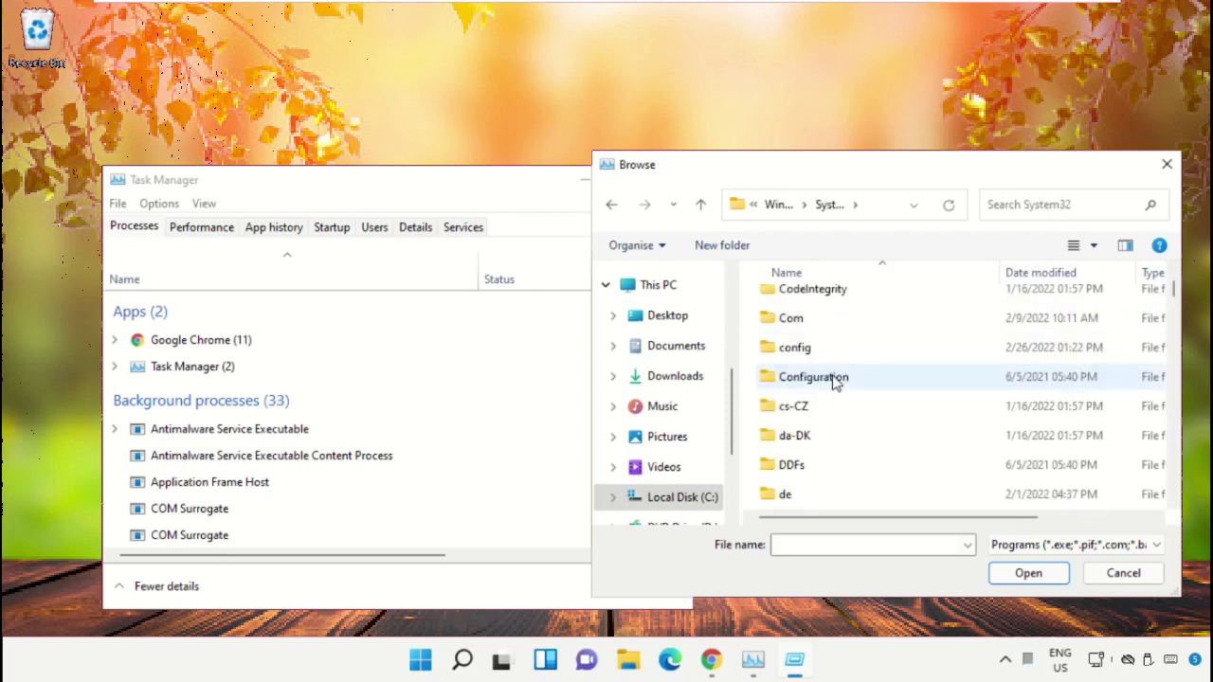
pyautogui.click(835, 379)
pyautogui.press('Down')
pyautogui.press('Down')
pyautogui.press('Down')
pyautogui.press('Down')
pyautogui.press('Down')
pyautogui.press('Down')
pyautogui.press('Down')
pyautogui.press('Down')
pyautogui.press('Down')
pyautogui.press('Down')
pyautogui.press('Down')
pyautogui.press('Down')
pyautogui.press('Down')
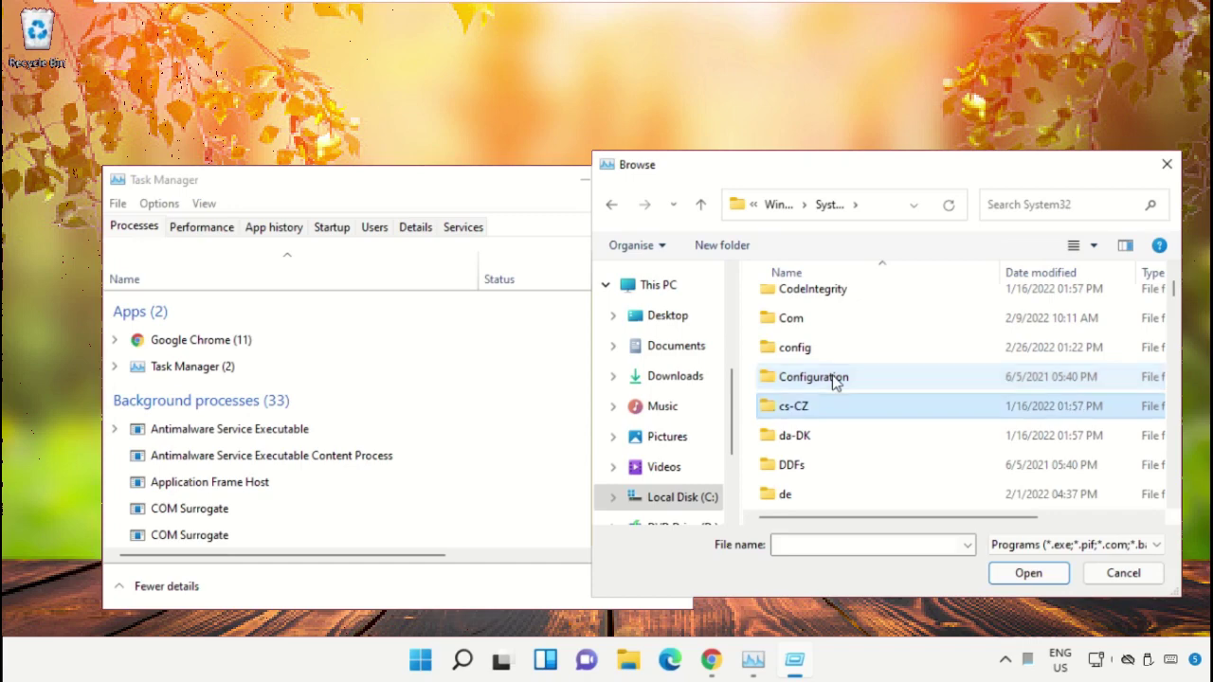
pyautogui.press('Down')
pyautogui.press('Down')
pyautogui.press('Down')
pyautogui.press('Down')
pyautogui.press('Down')
pyautogui.press('Down')
pyautogui.press('Down')
pyautogui.press('Down')
pyautogui.press('Down')
pyautogui.press('Down')
pyautogui.press('Down')
pyautogui.press('Down')
pyautogui.press('Down')
pyautogui.press('Down')
pyautogui.press('Down')
pyautogui.press('Down')
pyautogui.press('Down')
pyautogui.press('Down')
pyautogui.press('Down')
pyautogui.press('Down')
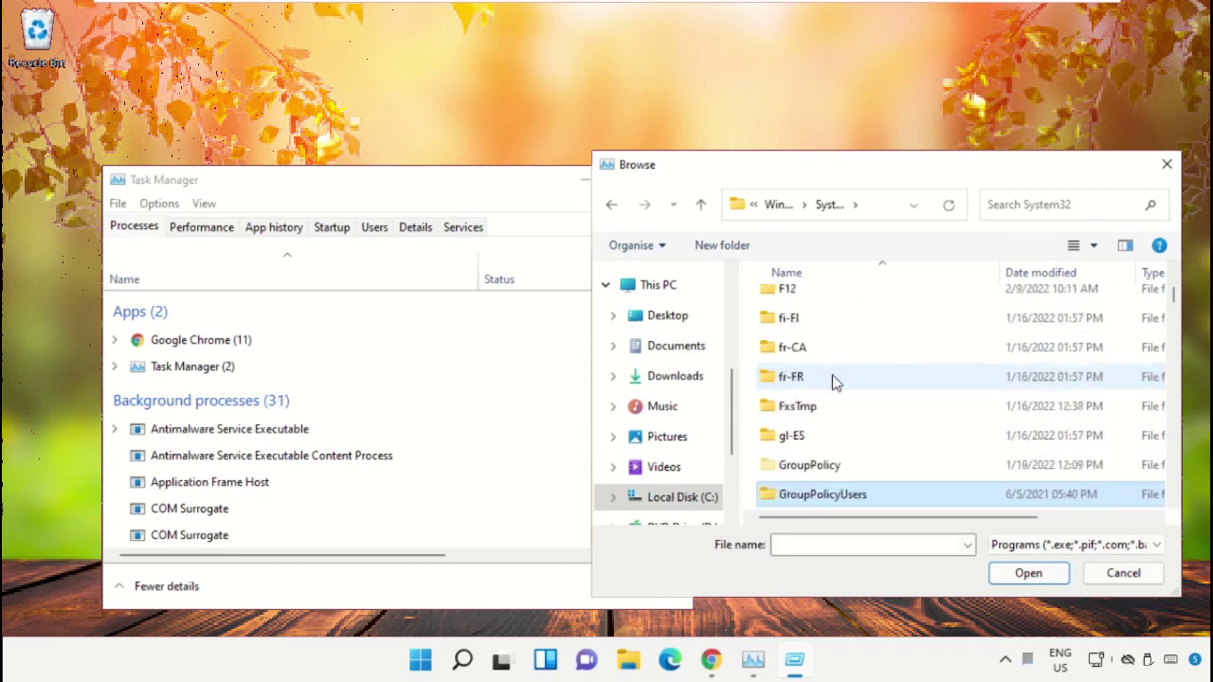
pyautogui.press('Down')
pyautogui.press('Down')
pyautogui.press('Down')
pyautogui.press('Down')
pyautogui.press('Down')
pyautogui.press('Down')
pyautogui.press('Down')
pyautogui.press('Down')
pyautogui.press('Down')
pyautogui.press('Down')
pyautogui.press('Down')
pyautogui.press('Down')
pyautogui.press('Down')
pyautogui.press('Down')
pyautogui.press('Down')
pyautogui.press('Down')
pyautogui.press('Down')
pyautogui.press('Down')
pyautogui.press('Down')
pyautogui.press('Down')
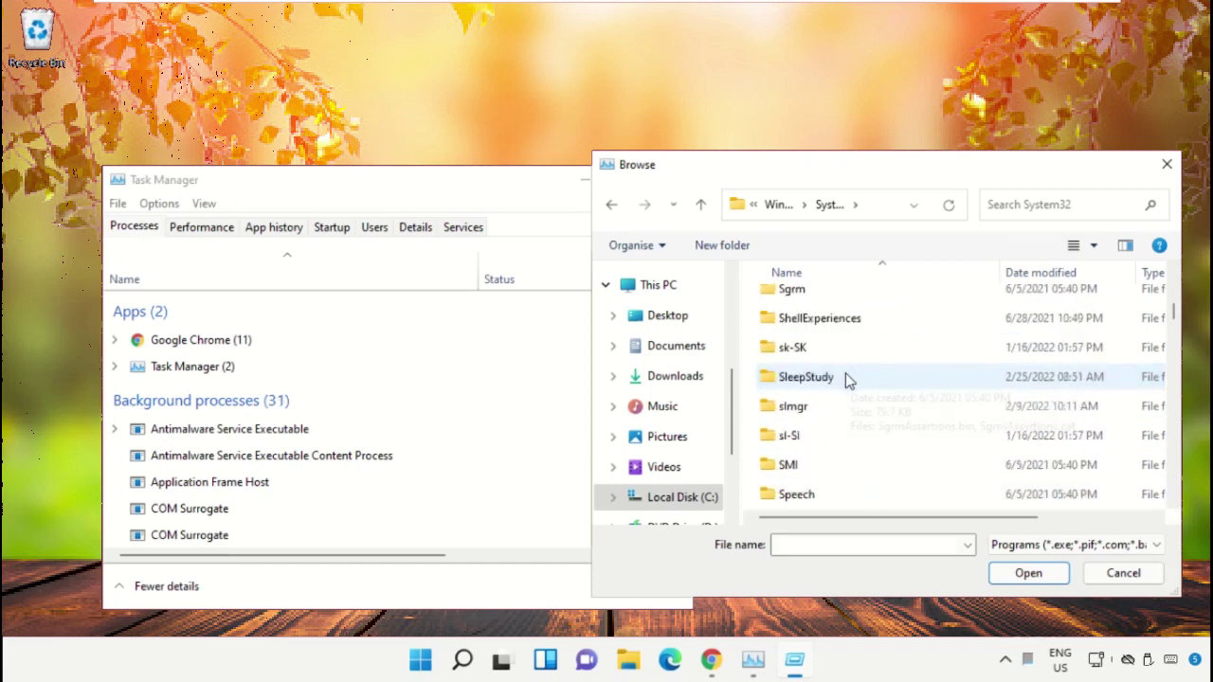
pyautogui.write('cmd.exe')
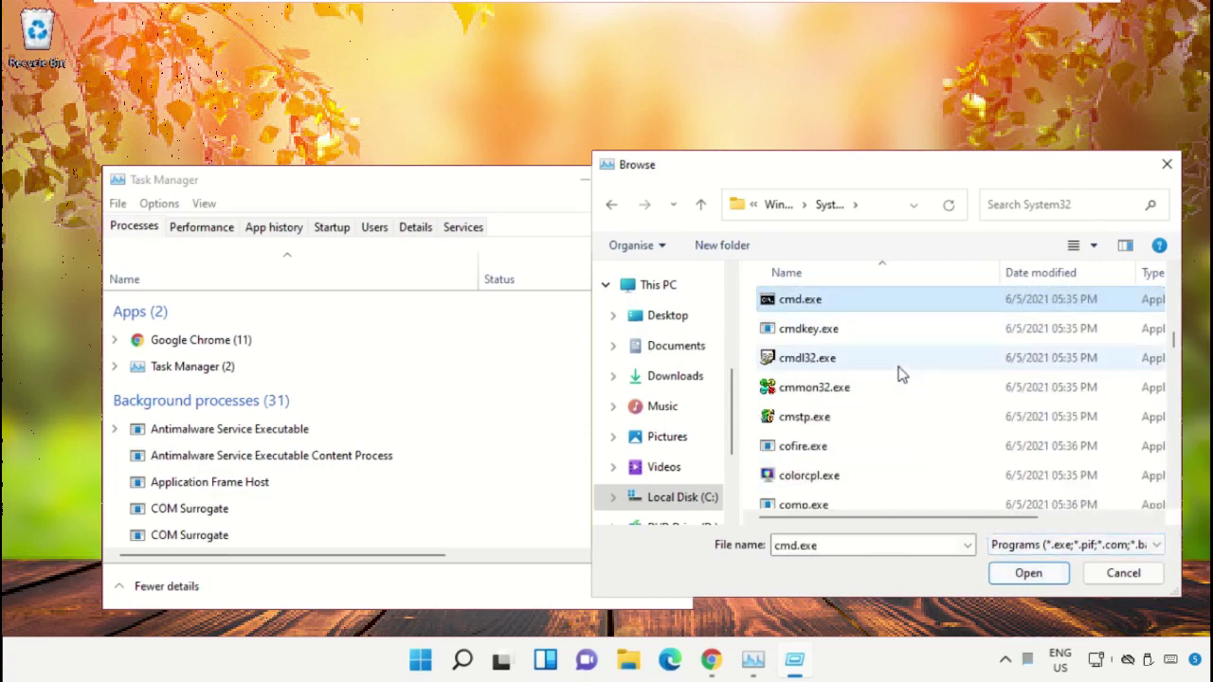
pyautogui.click(1008, 573)
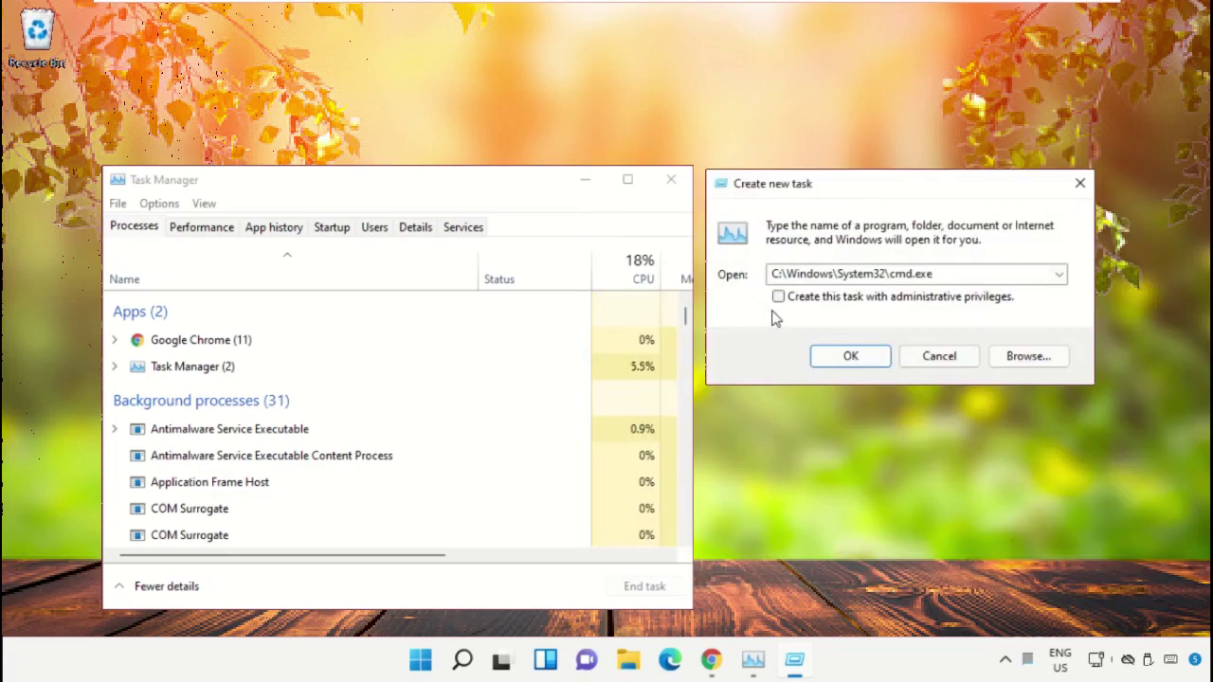
# - Start cmd.exe with administrative privileges, minimise Task Manager, and shrink and centre the command window
pyautogui.click(778, 297)
pyautogui.click(863, 357)
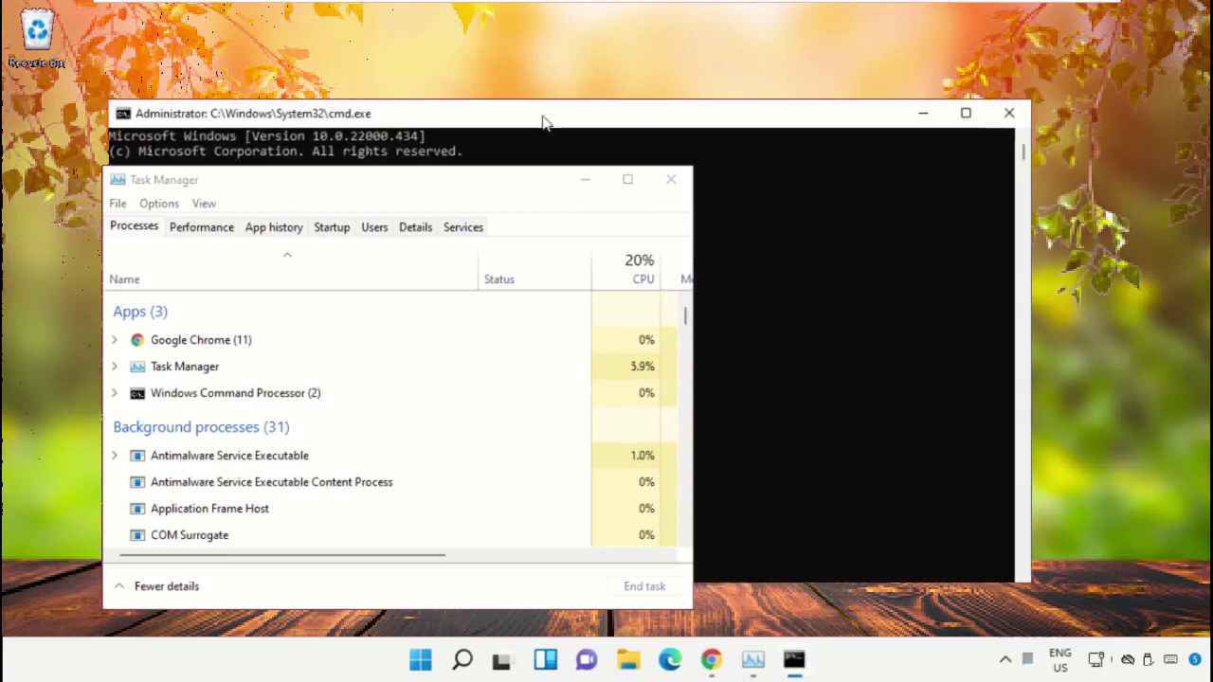
pyautogui.click(589, 184)
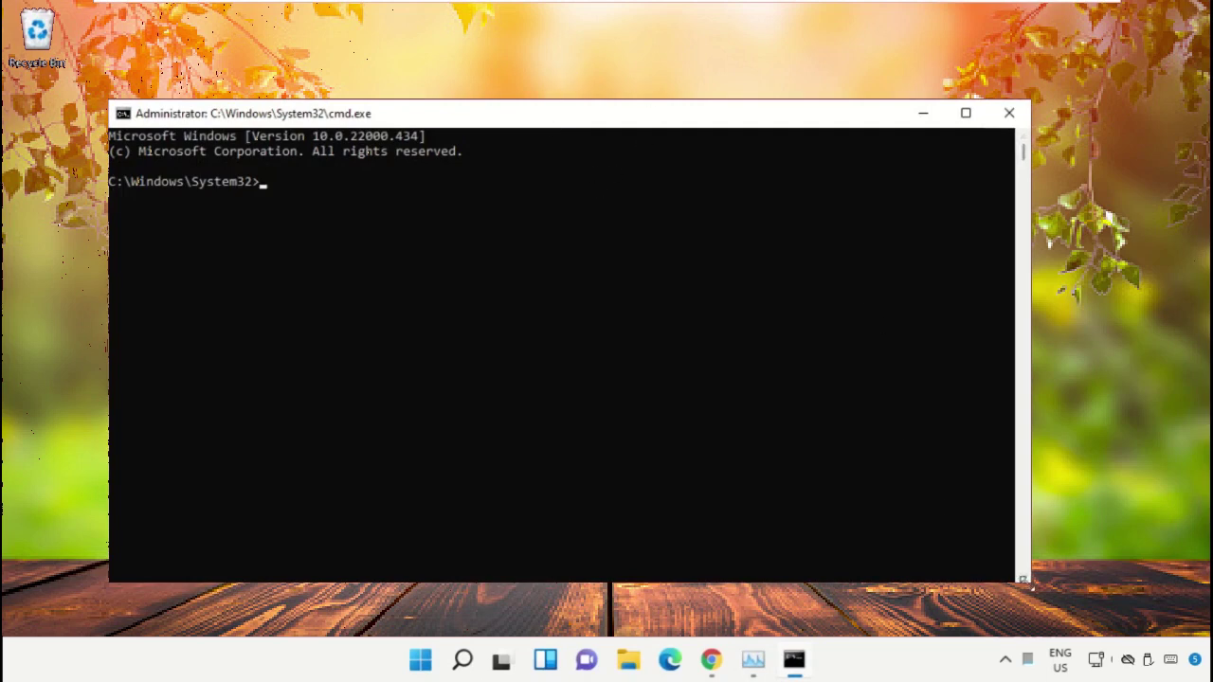
pyautogui.moveTo(1014, 583); pyautogui.dragTo(828, 475)
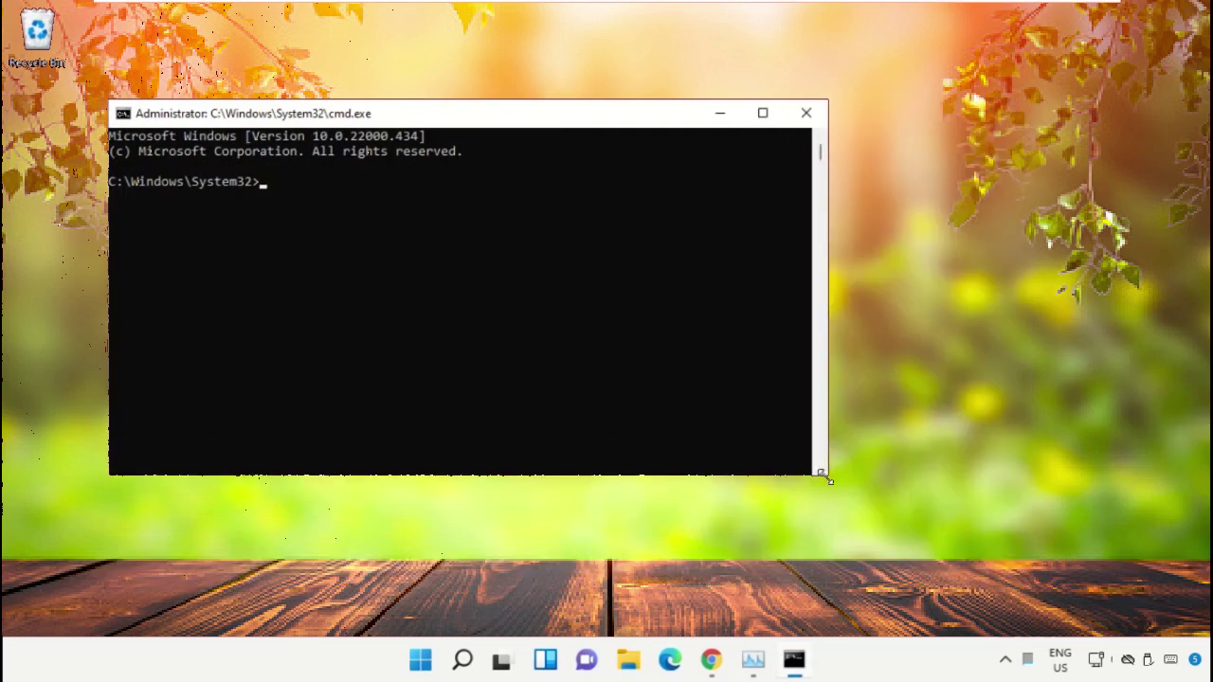
pyautogui.moveTo(474, 126); pyautogui.dragTo(599, 256)
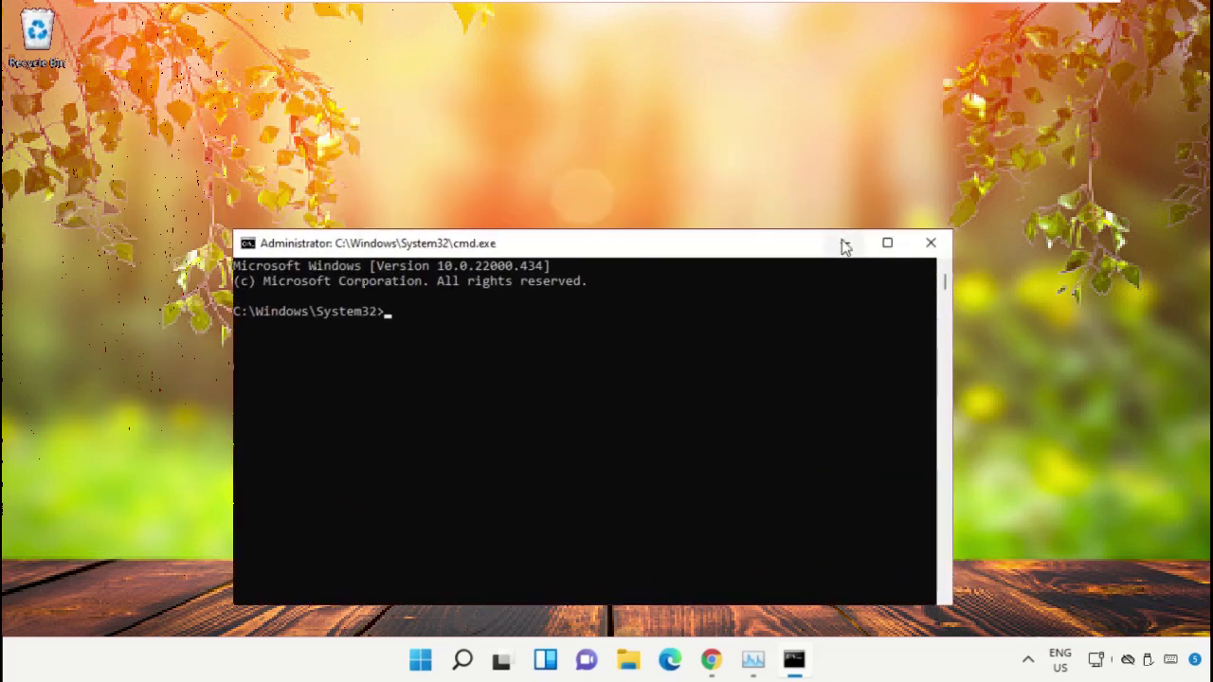
# - In Chrome, search for hows.tech windows commands and open the Important Windows Commands page
pyautogui.click(712, 660)
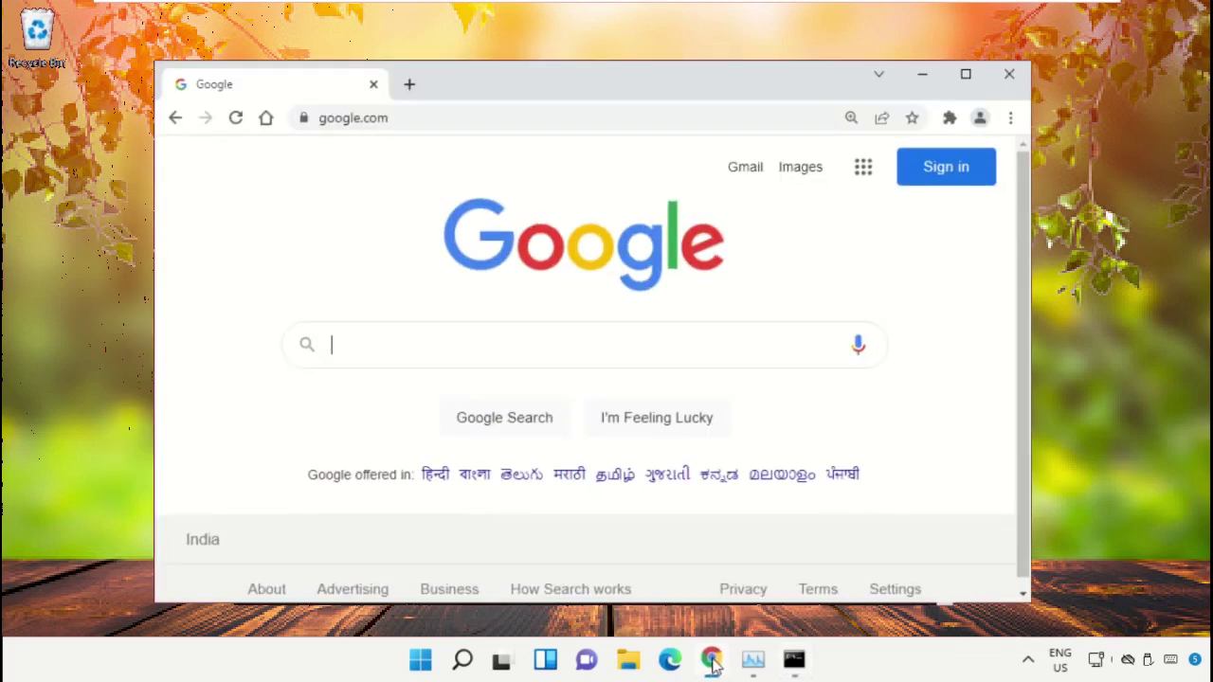
pyautogui.click(409, 348)
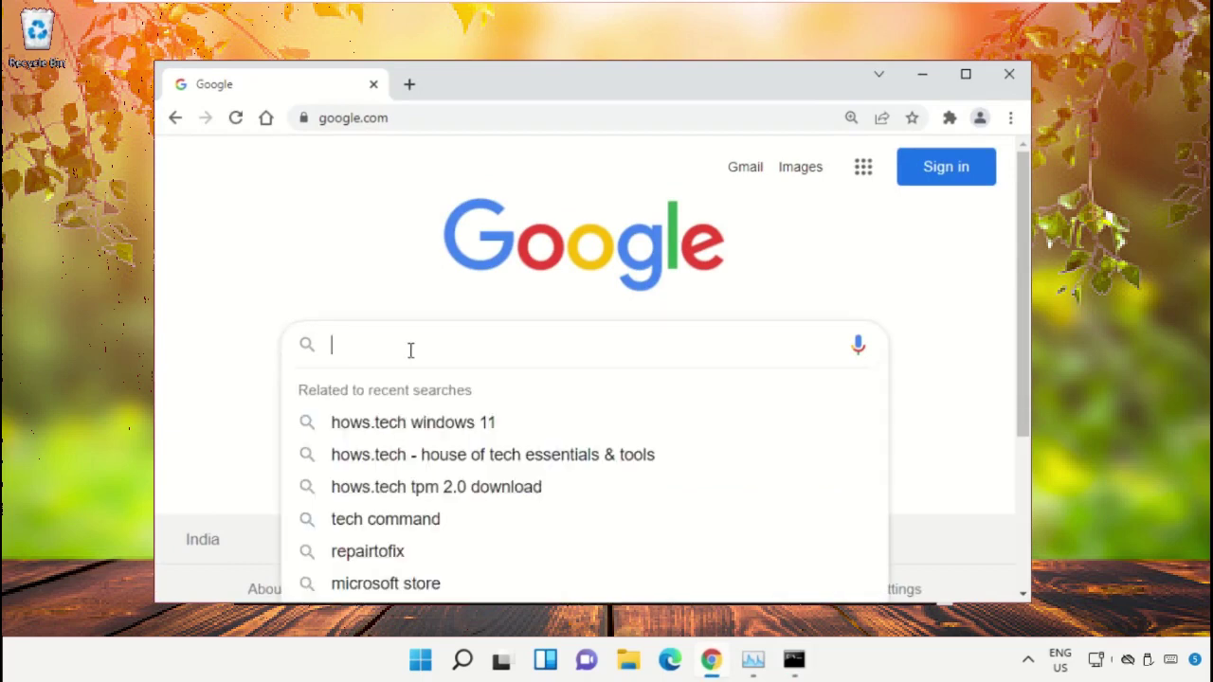
pyautogui.write('hows')
pyautogui.press('Down')
pyautogui.press('Return')
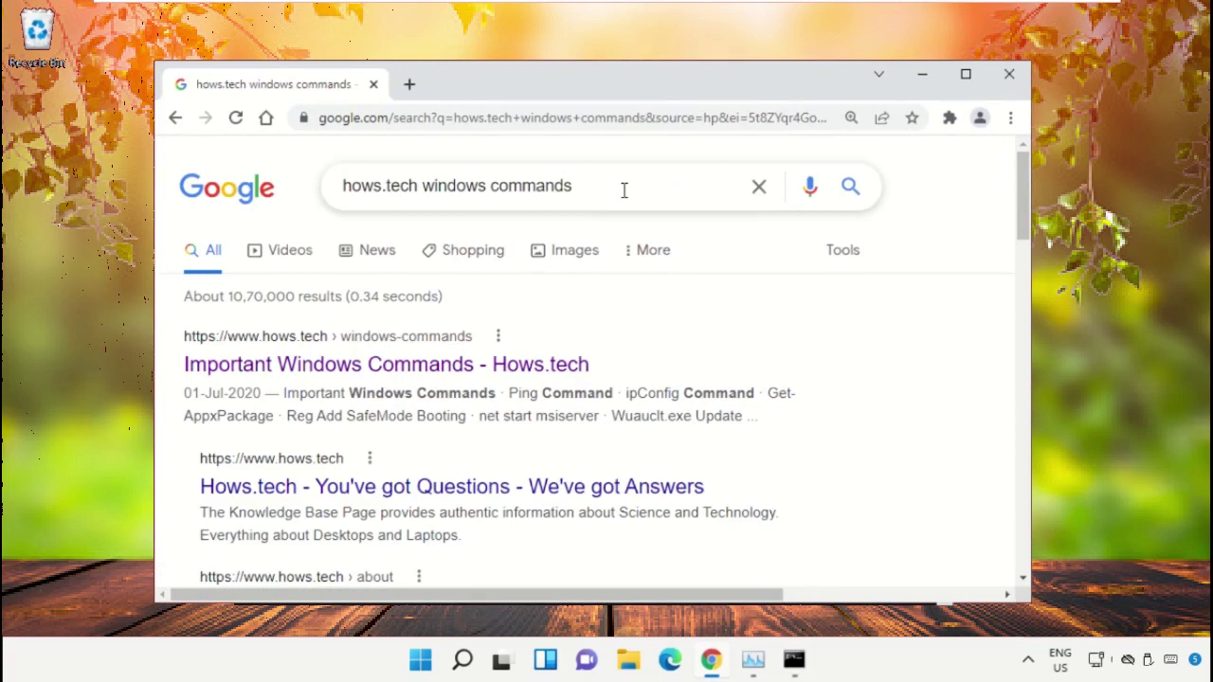
pyautogui.click(456, 365)
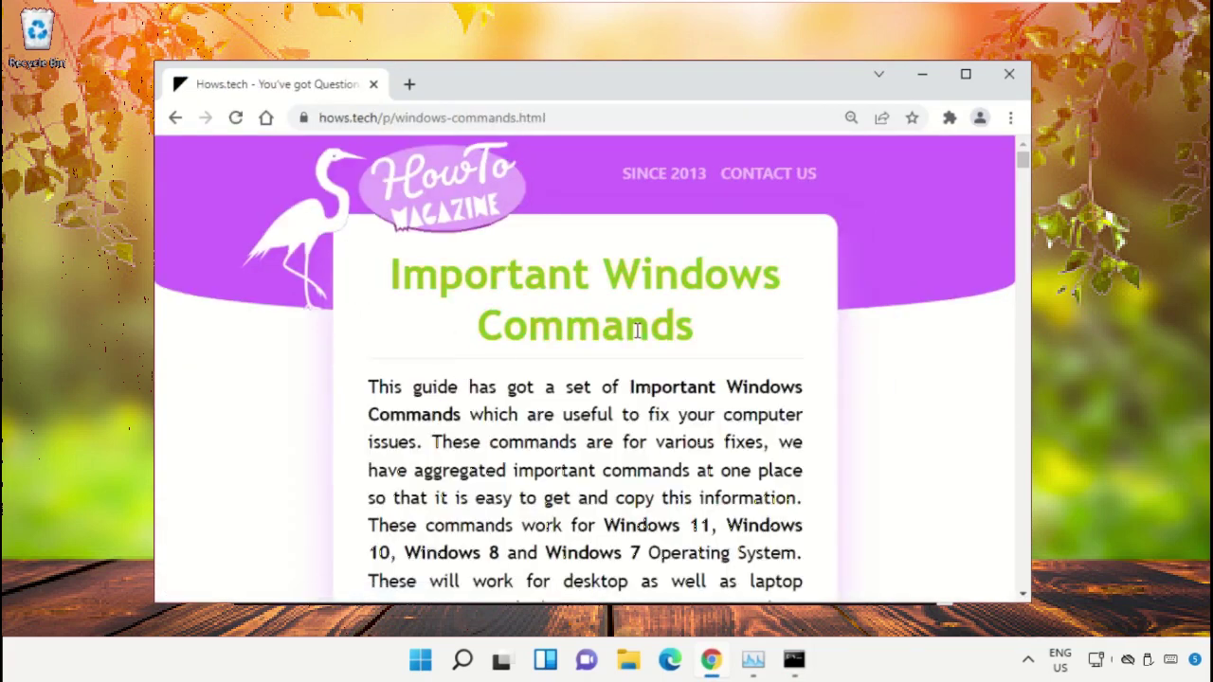
# - Scroll the guide to SFC Commands 11–13 and arrange the command prompt beside Chrome
pyautogui.scroll(-1, 758, 341)
pyautogui.scroll(-12, 758, 341)
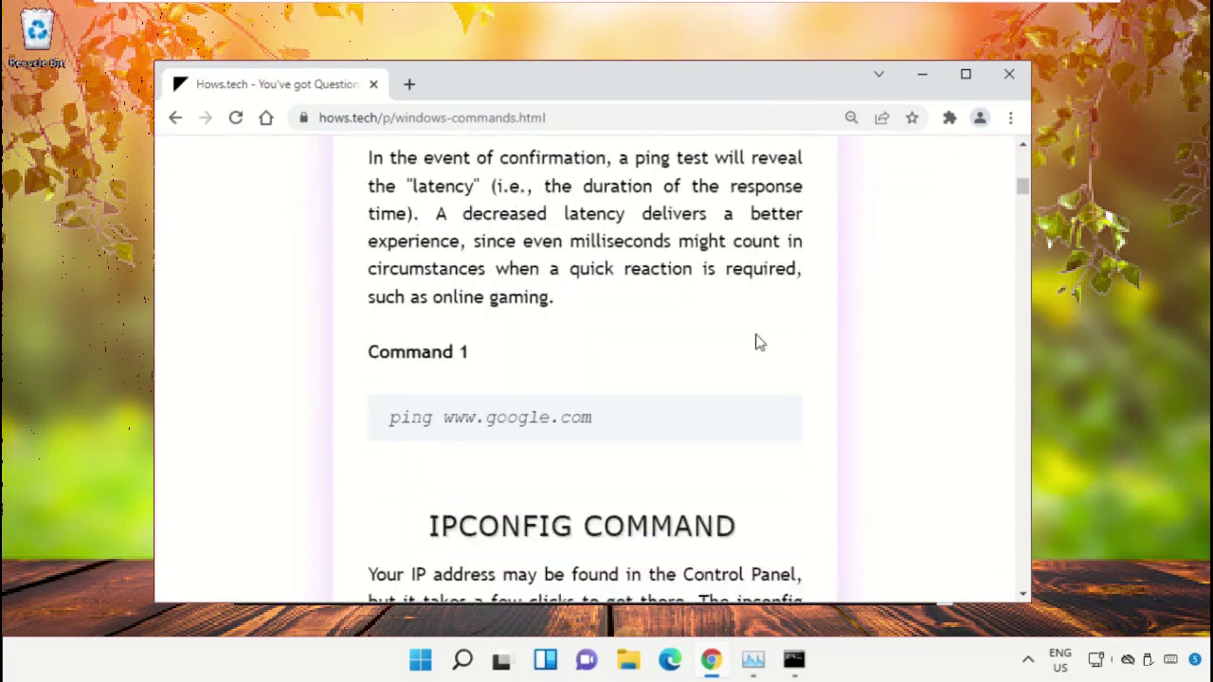
pyautogui.scroll(-15, 758, 342)
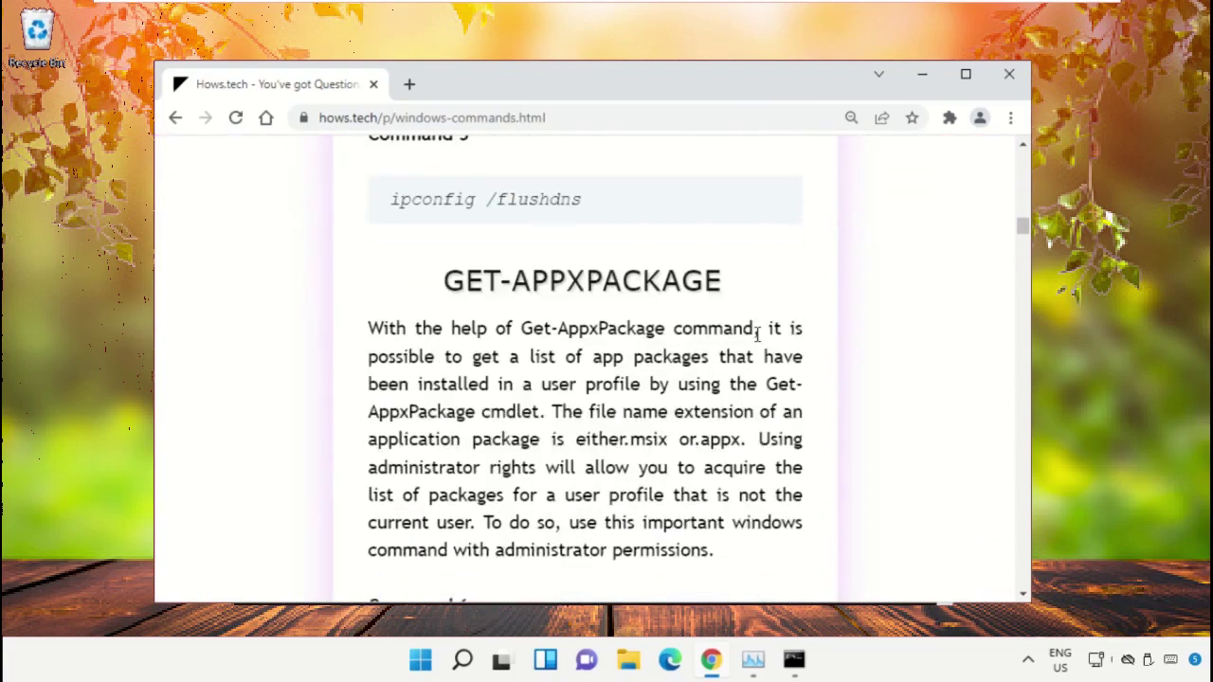
pyautogui.scroll(-15, 751, 350)
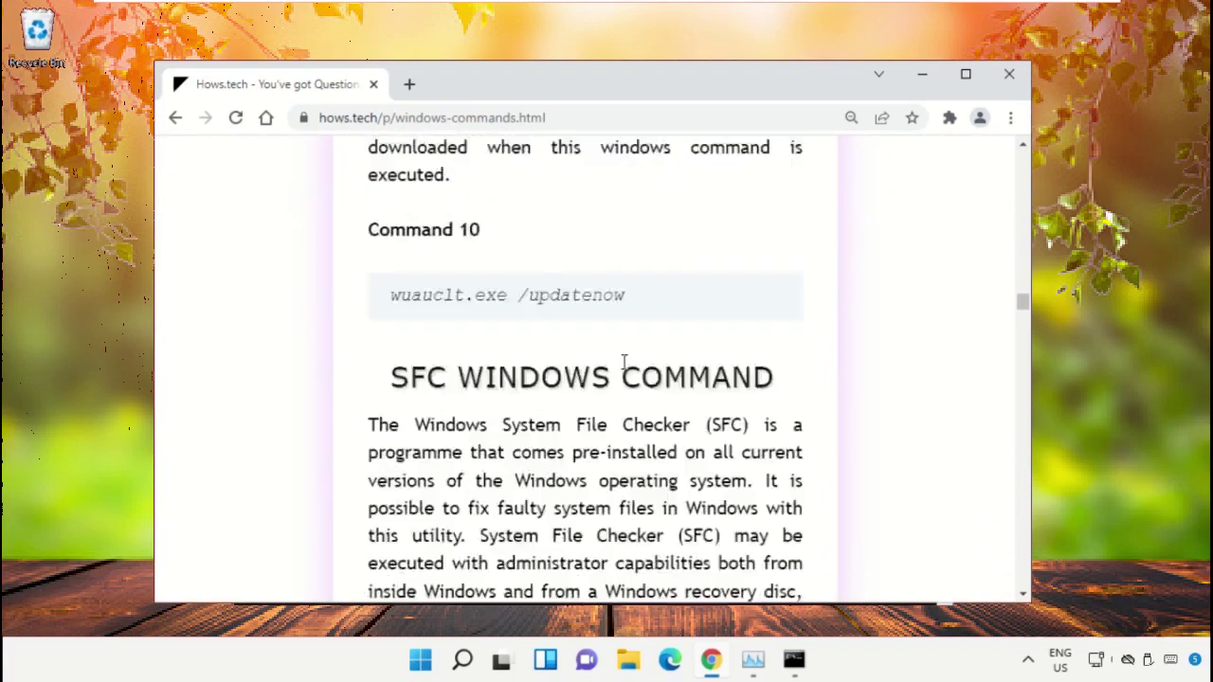
pyautogui.scroll(-5, 623, 369)
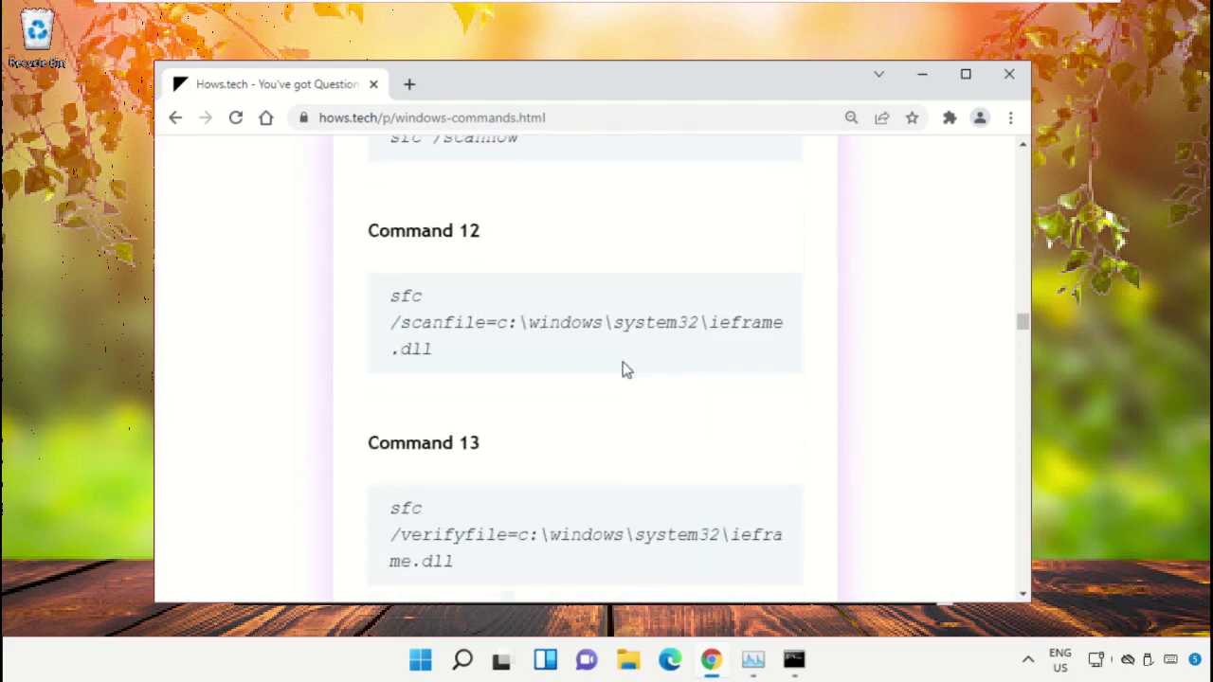
pyautogui.scroll(1, 625, 368)
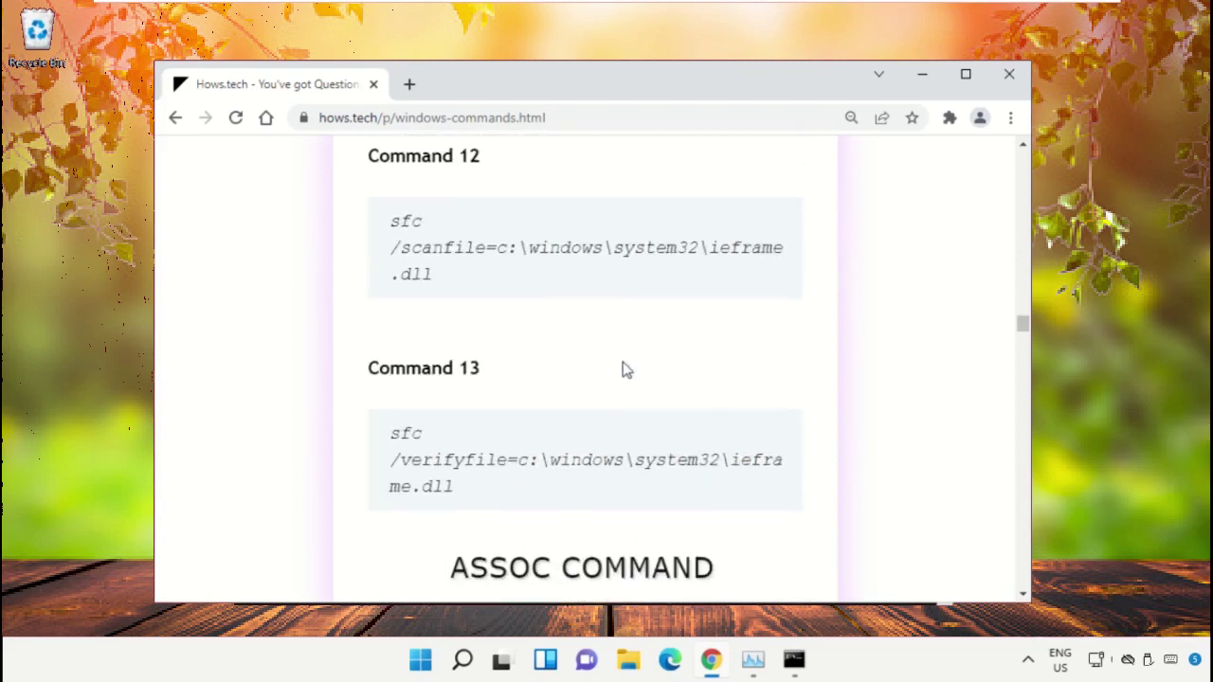
pyautogui.scroll(1, 623, 369)
pyautogui.scroll(1, 622, 370)
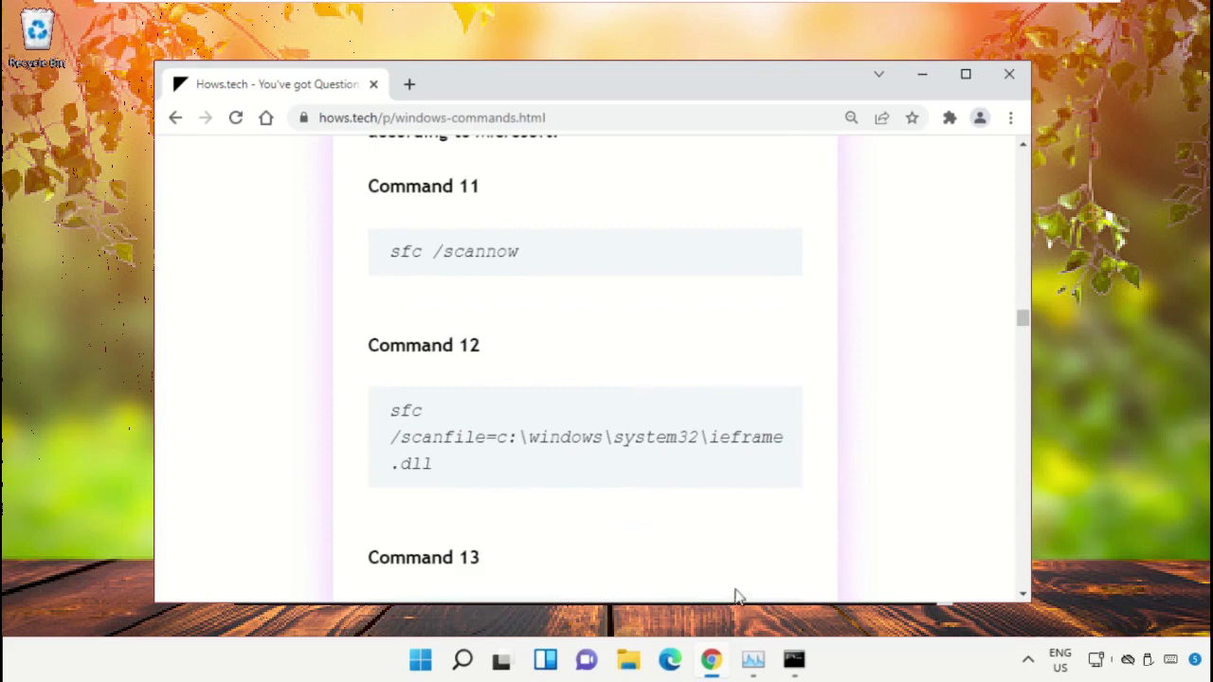
pyautogui.click(794, 659)
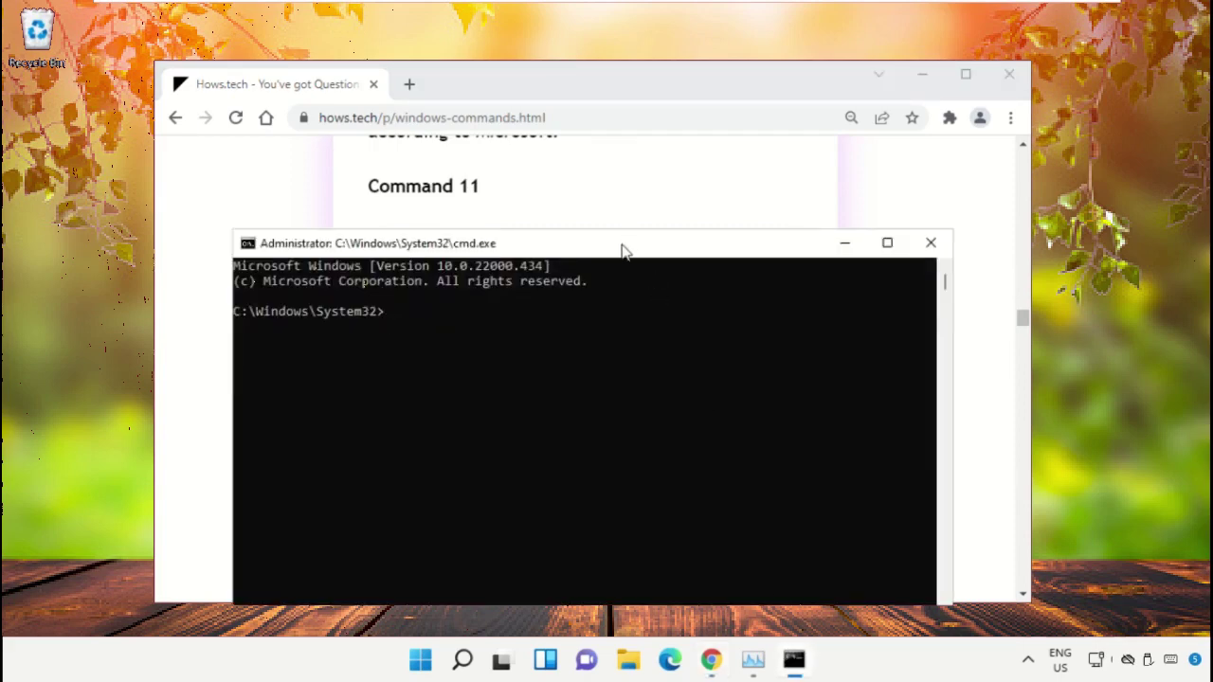
pyautogui.moveTo(621, 252); pyautogui.dragTo(773, 276)
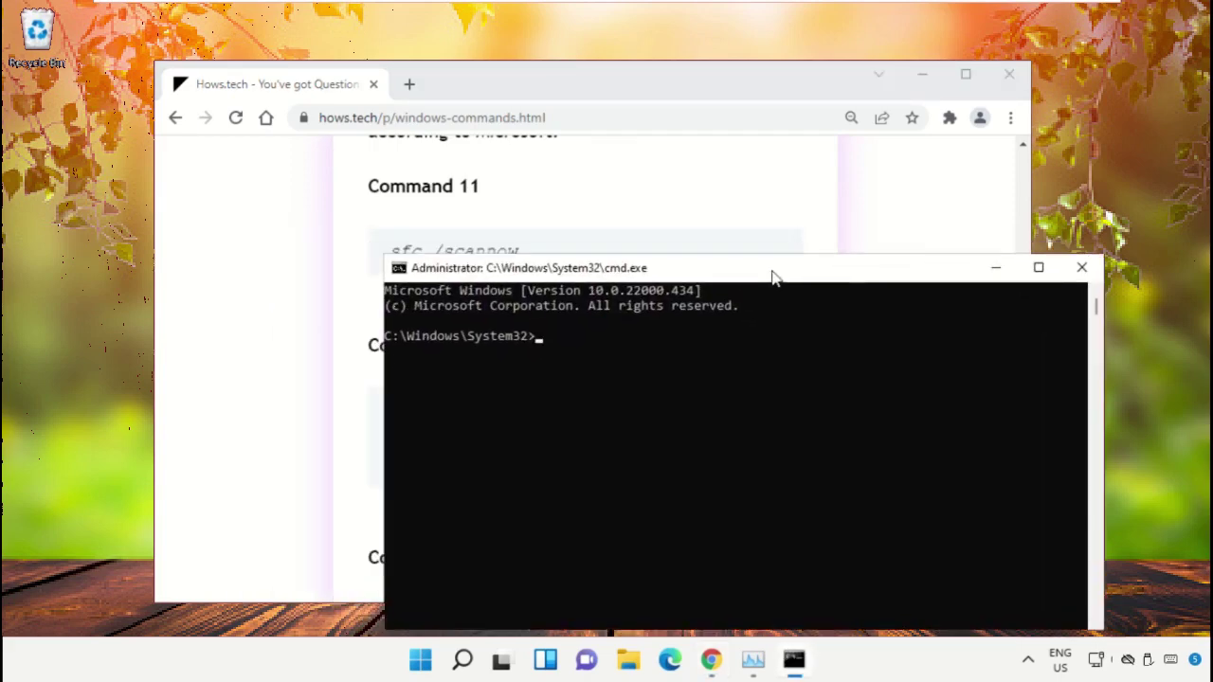
pyautogui.moveTo(607, 83); pyautogui.dragTo(523, 110)
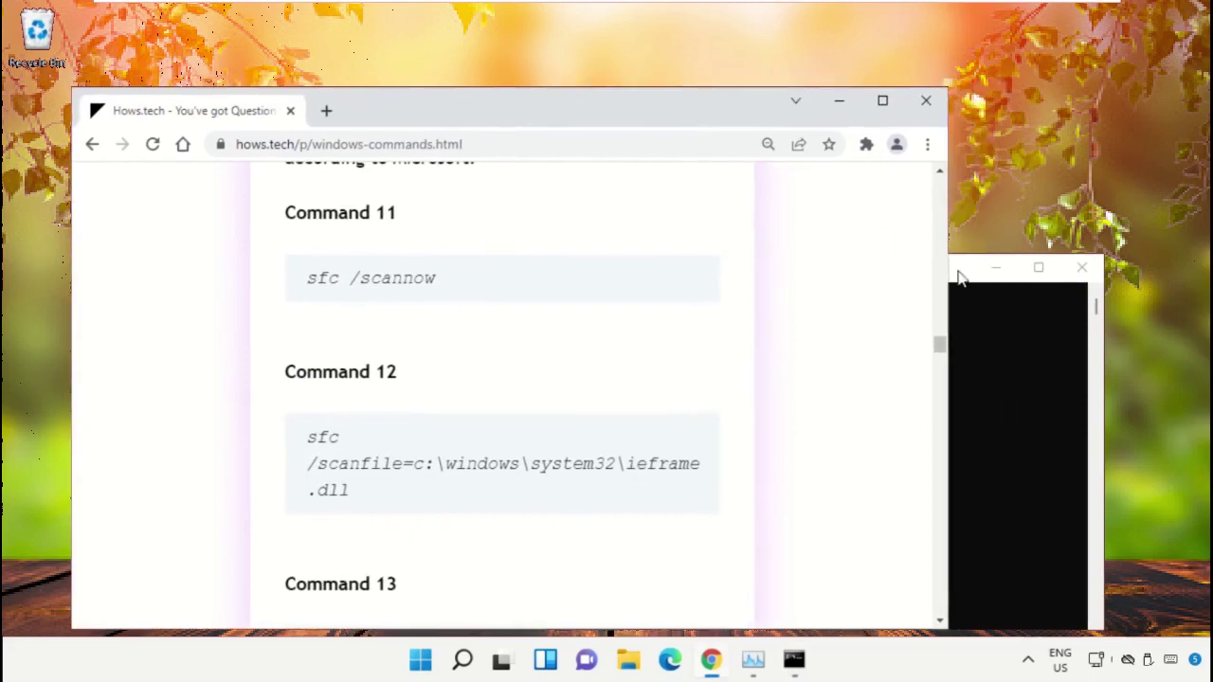
pyautogui.moveTo(801, 274); pyautogui.dragTo(921, 179)
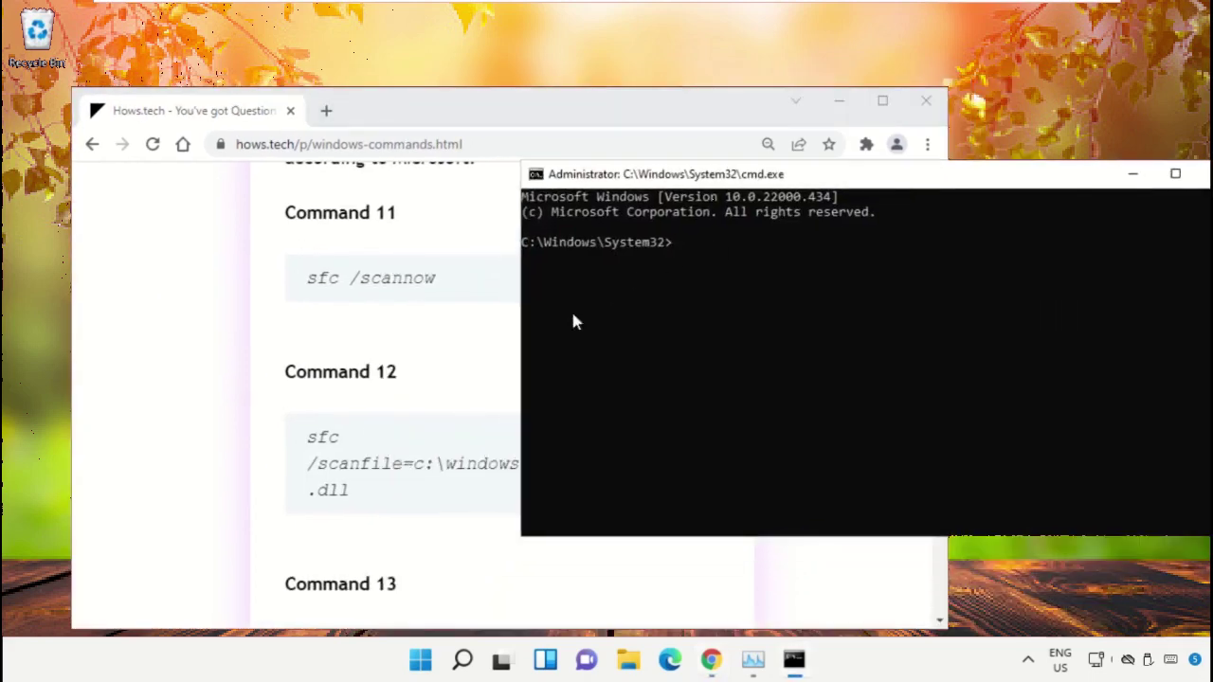
# - Copy Command 12 and run sfc /scanfile on ieframe.dll in the command prompt
pyautogui.tripleClick(348, 474)
pyautogui.click(427, 463)
pyautogui.tripleClick(397, 473)
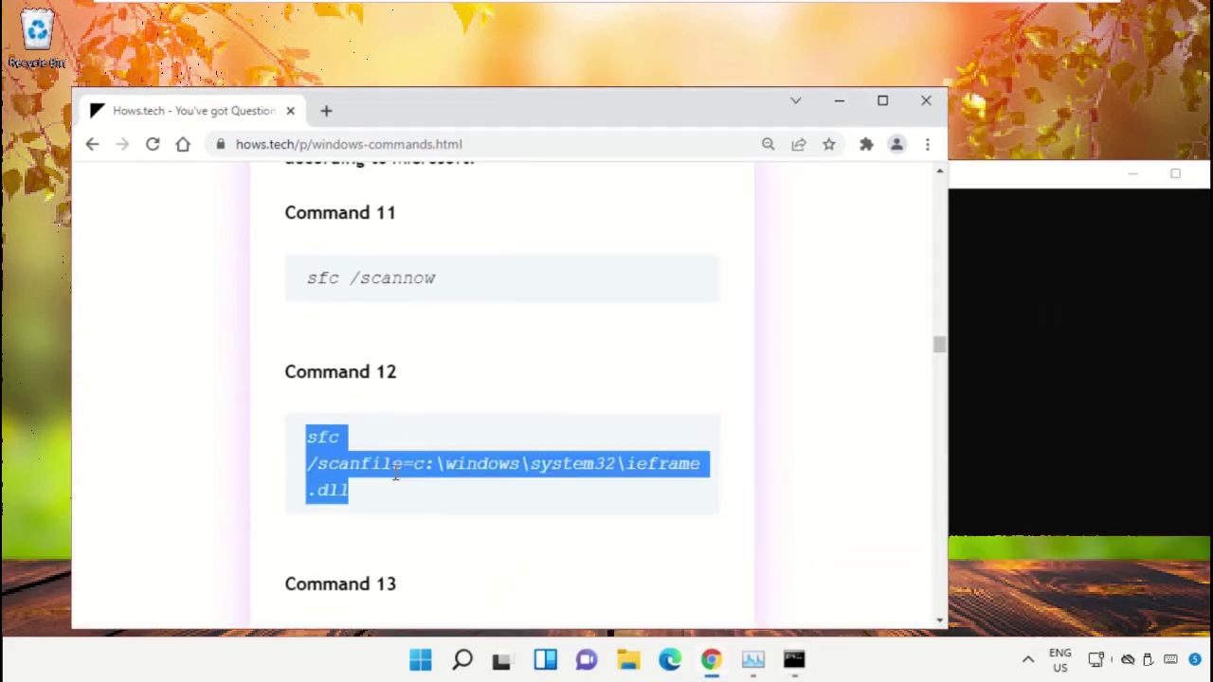
pyautogui.rightClick(400, 471)
pyautogui.click(488, 325)
pyautogui.click(977, 232)
pyautogui.moveTo(972, 180); pyautogui.dragTo(923, 188)
pyautogui.rightClick(731, 271)
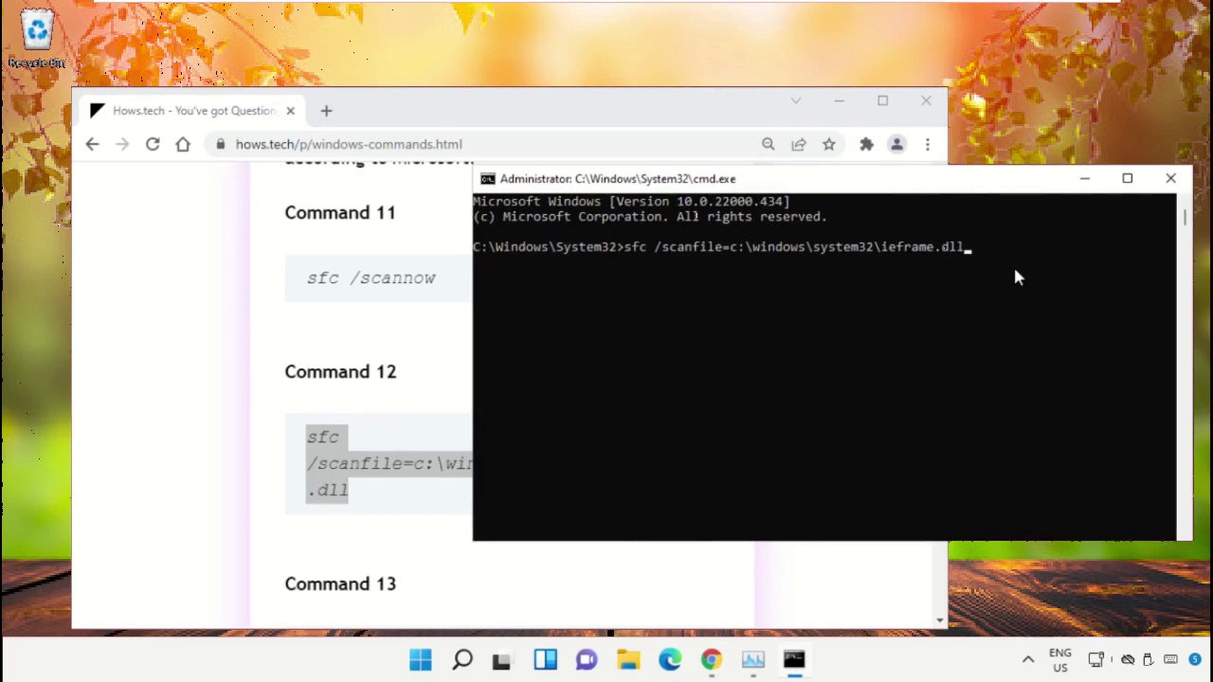
pyautogui.press('Return')
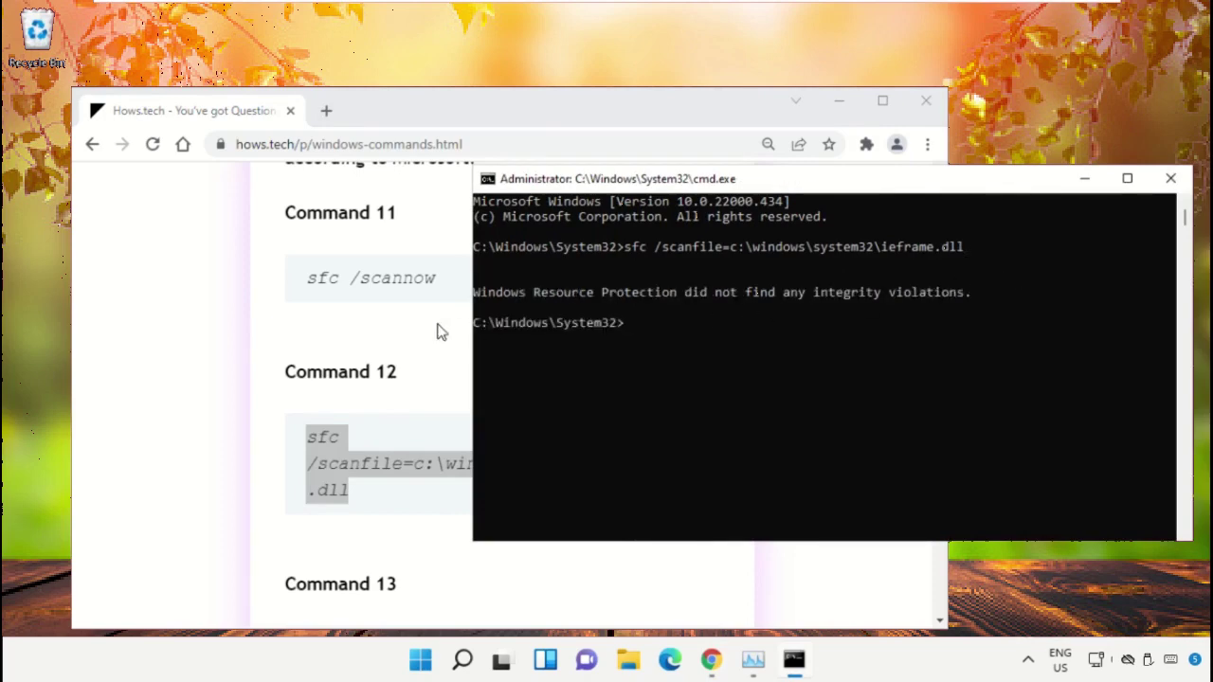
# - Copy Command 13 and run sfc /verifyfile on ieframe.dll in the command prompt
pyautogui.click(396, 328)
pyautogui.scroll(-1, 431, 356)
pyautogui.scroll(-2, 432, 356)
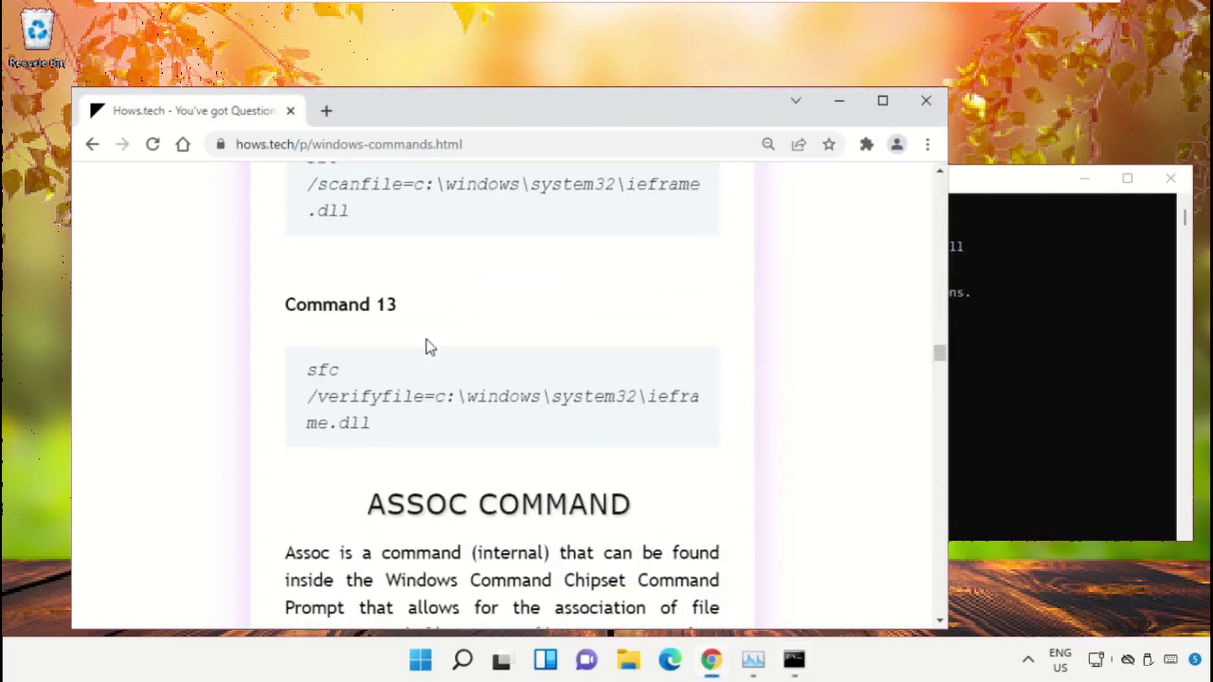
pyautogui.click(413, 386)
pyautogui.rightClick(400, 400)
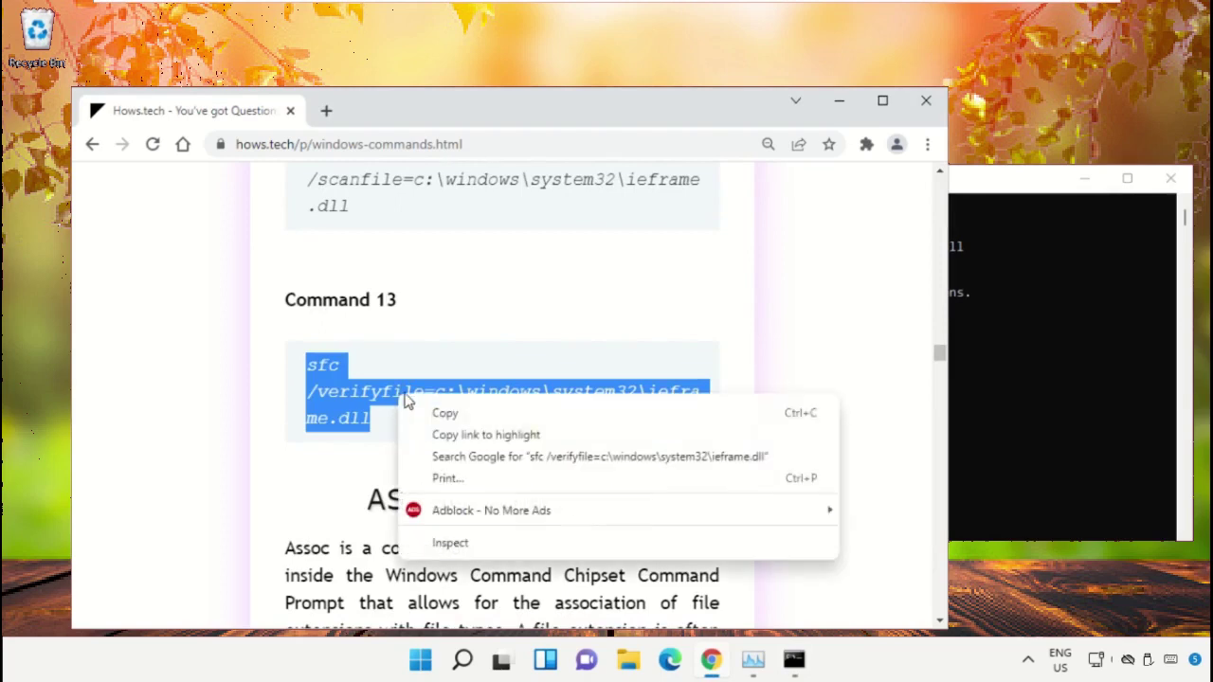
pyautogui.click(445, 414)
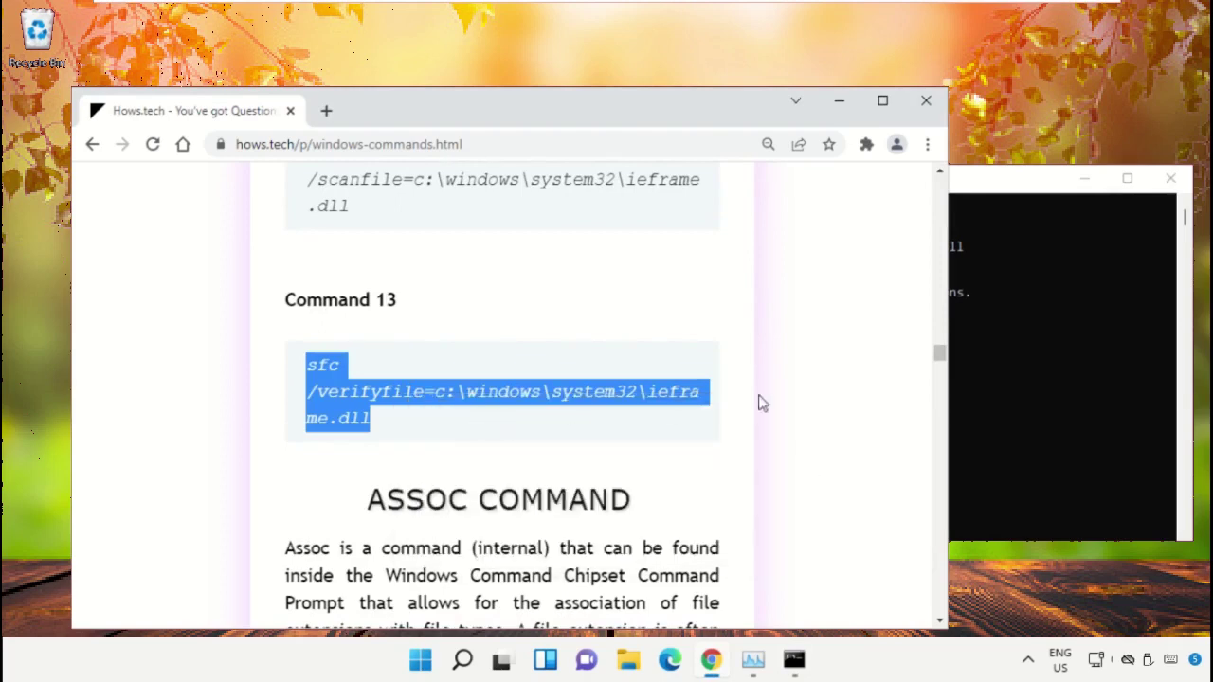
pyautogui.click(1104, 350)
pyautogui.rightClick(681, 341)
pyautogui.press('Return')
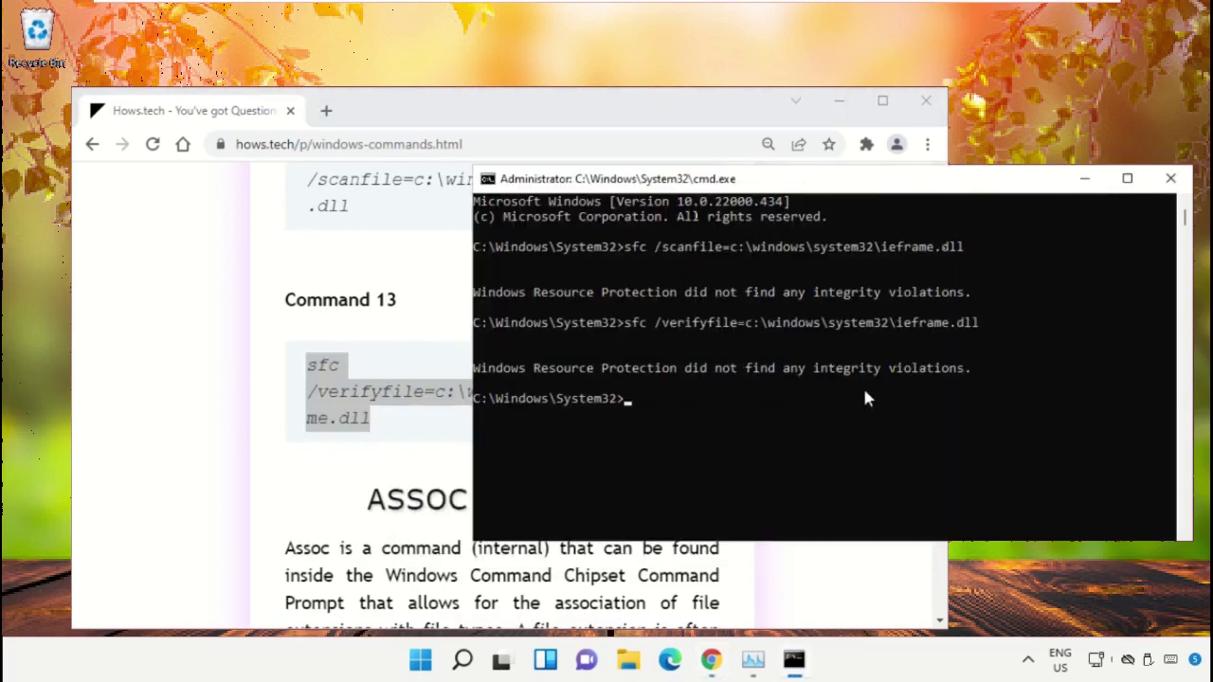
# - Minimise Chrome, close the command prompt with exit, and search for 'Control Panel'
pyautogui.click(839, 105)
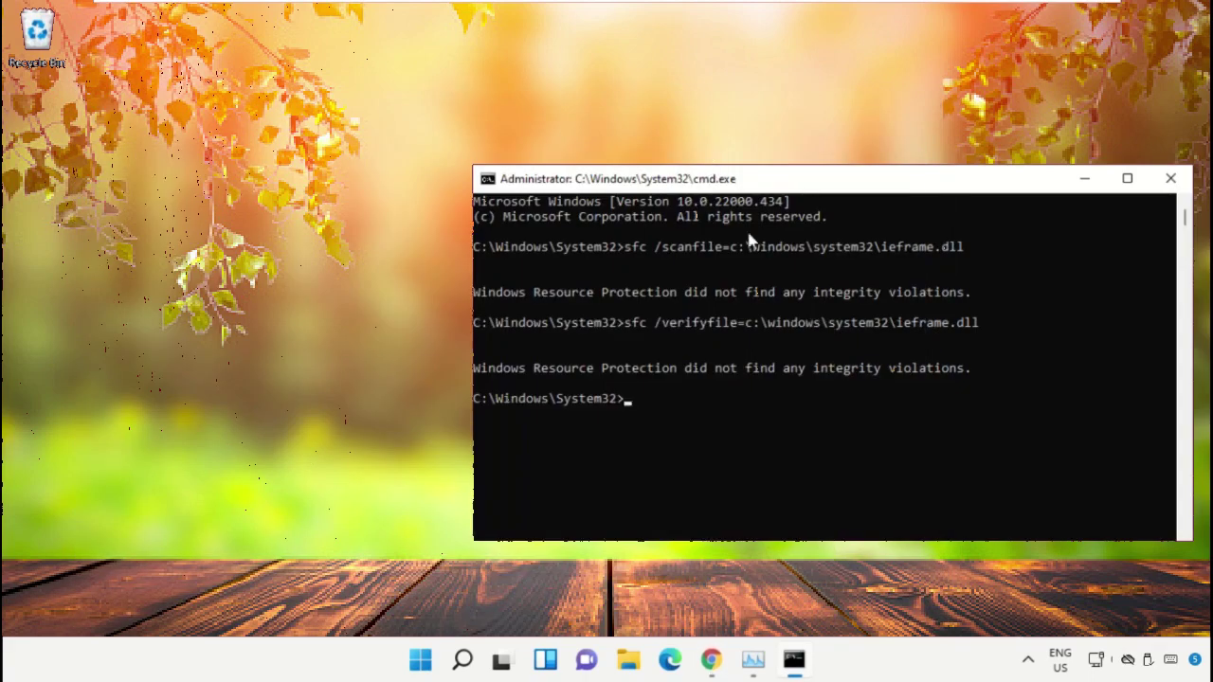
pyautogui.write('exit')
pyautogui.press('Return')
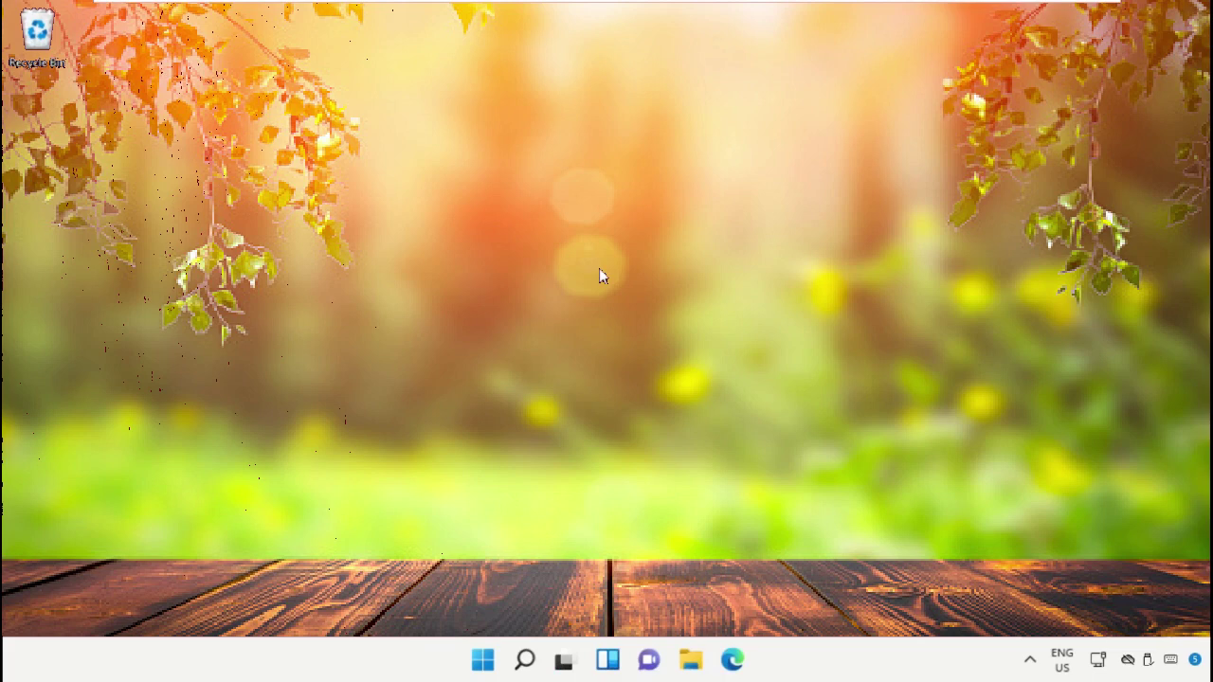
pyautogui.click(524, 661)
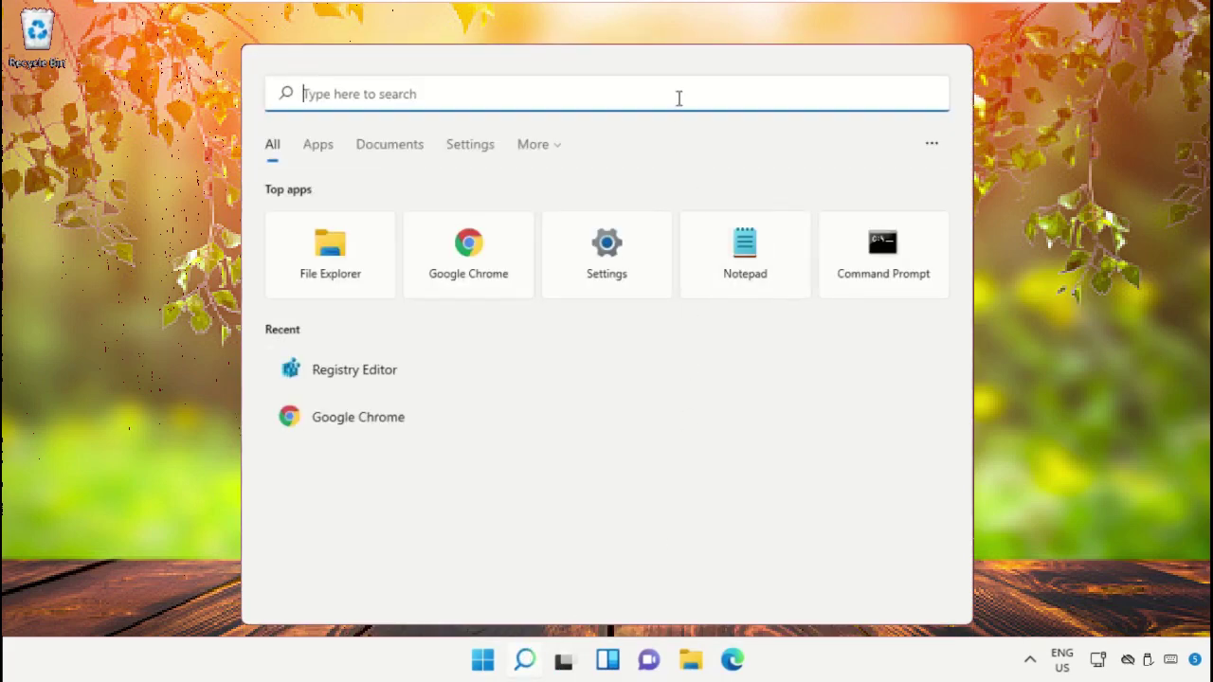
pyautogui.write('Control Panel')
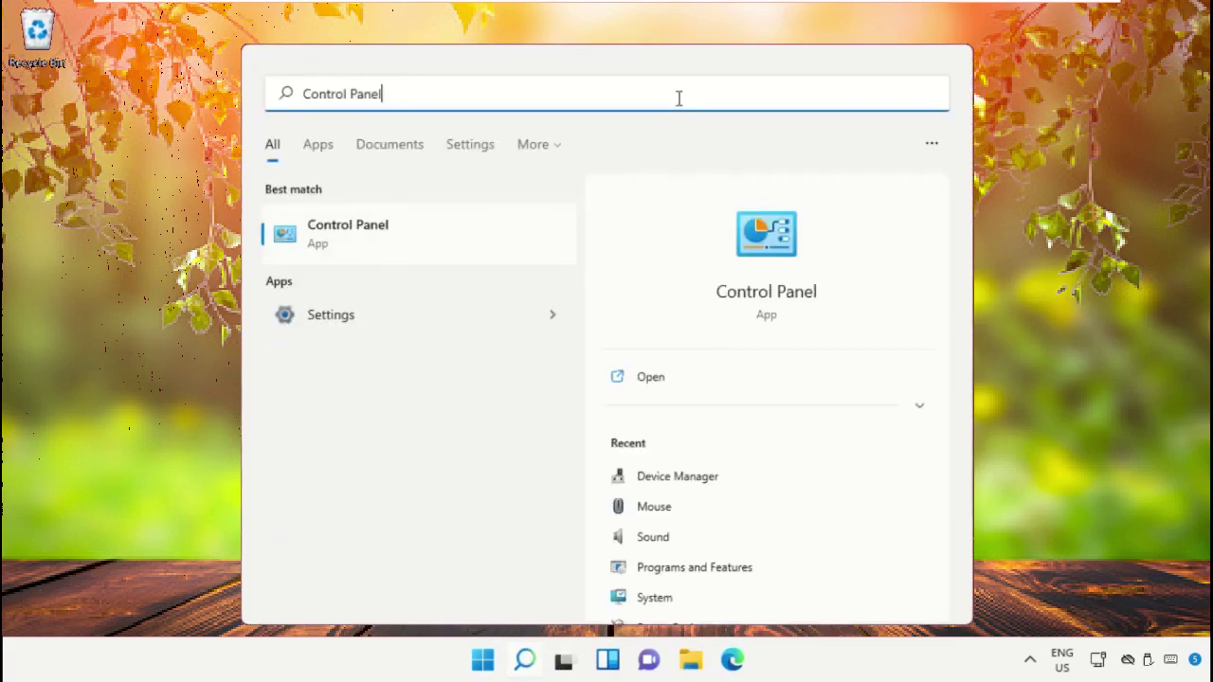
# - Open Control Panel's Network and Sharing Centre and the Ethernet0 Status window
pyautogui.click(482, 237)
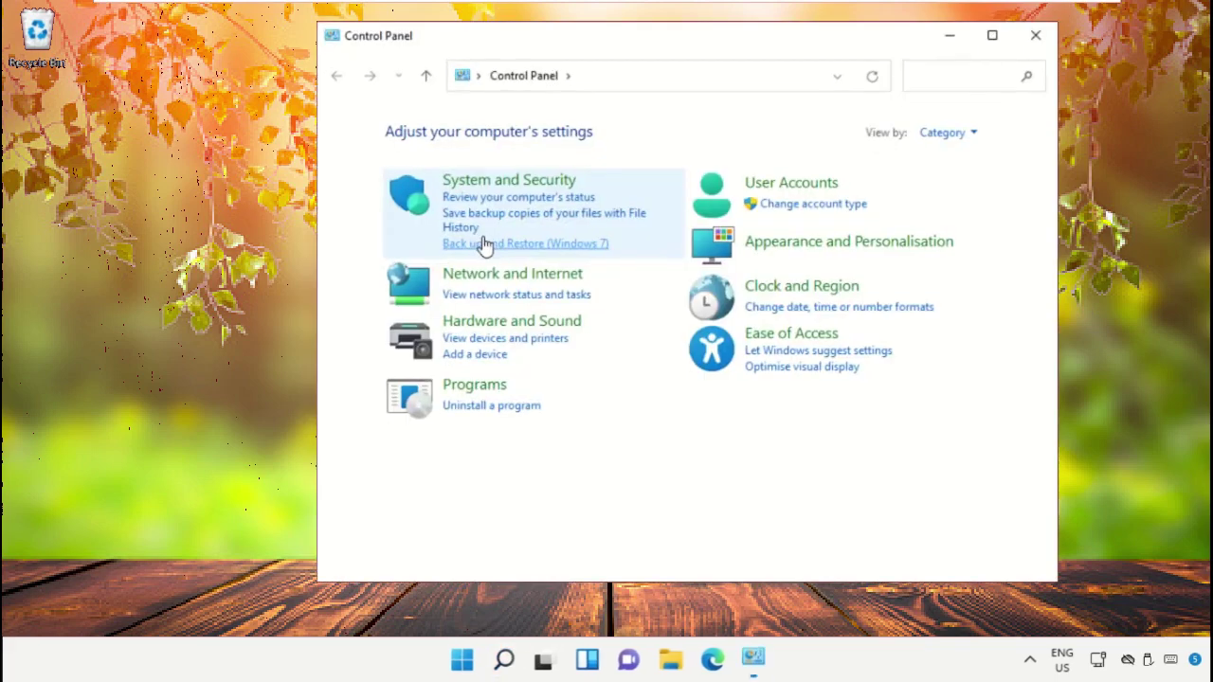
pyautogui.click(514, 276)
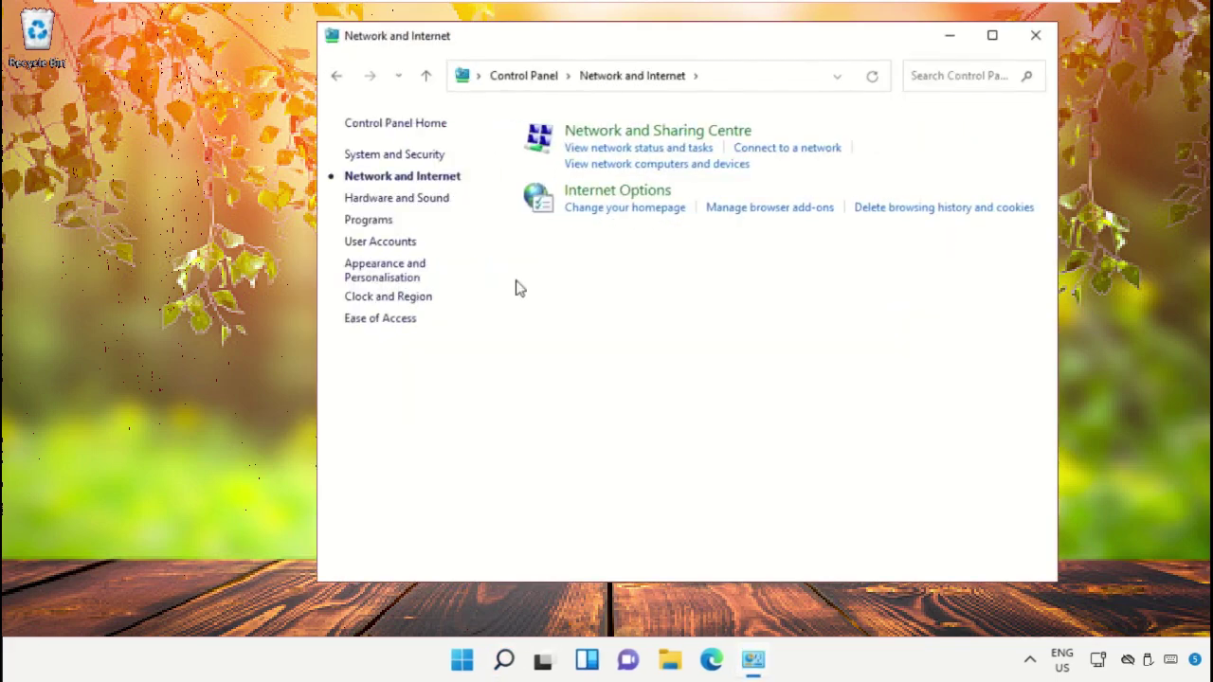
pyautogui.click(648, 138)
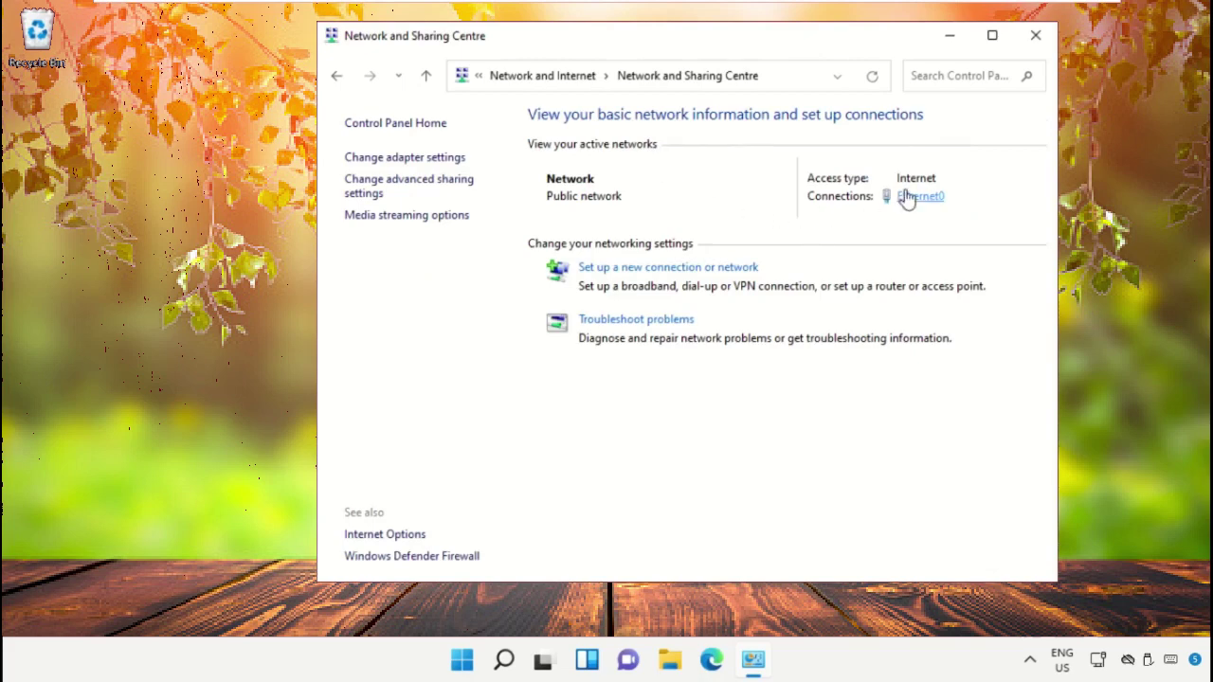
pyautogui.click(907, 198)
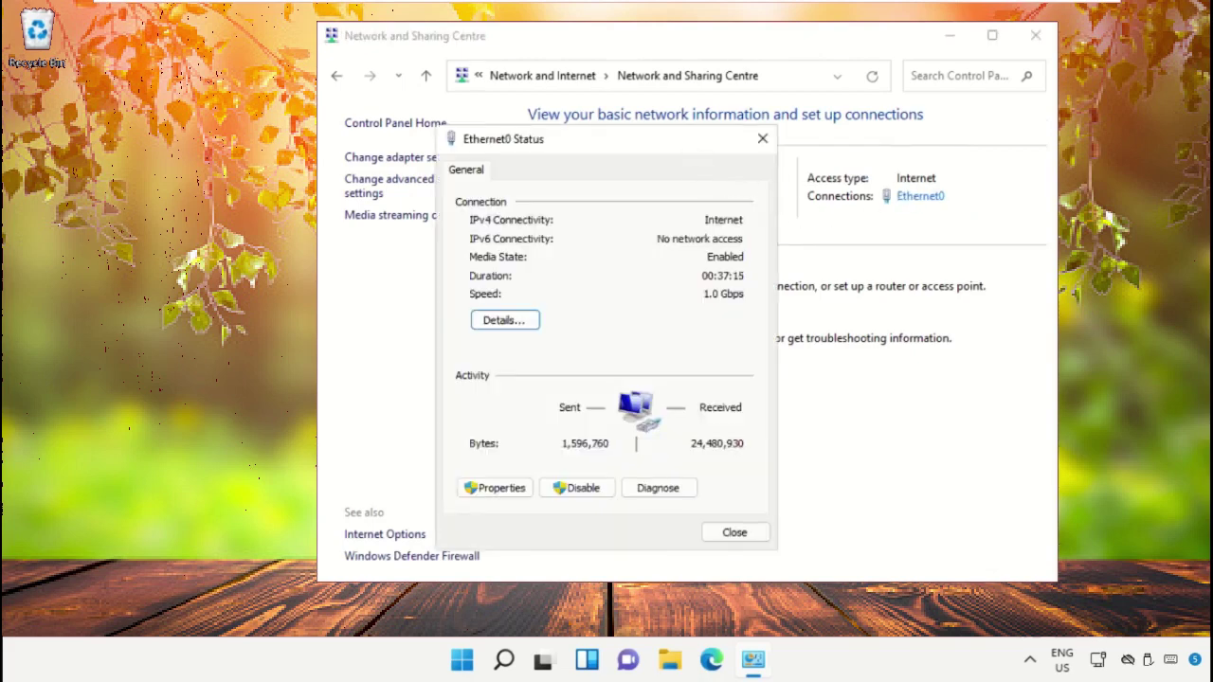
pyautogui.moveTo(697, 140); pyautogui.dragTo(745, 53)
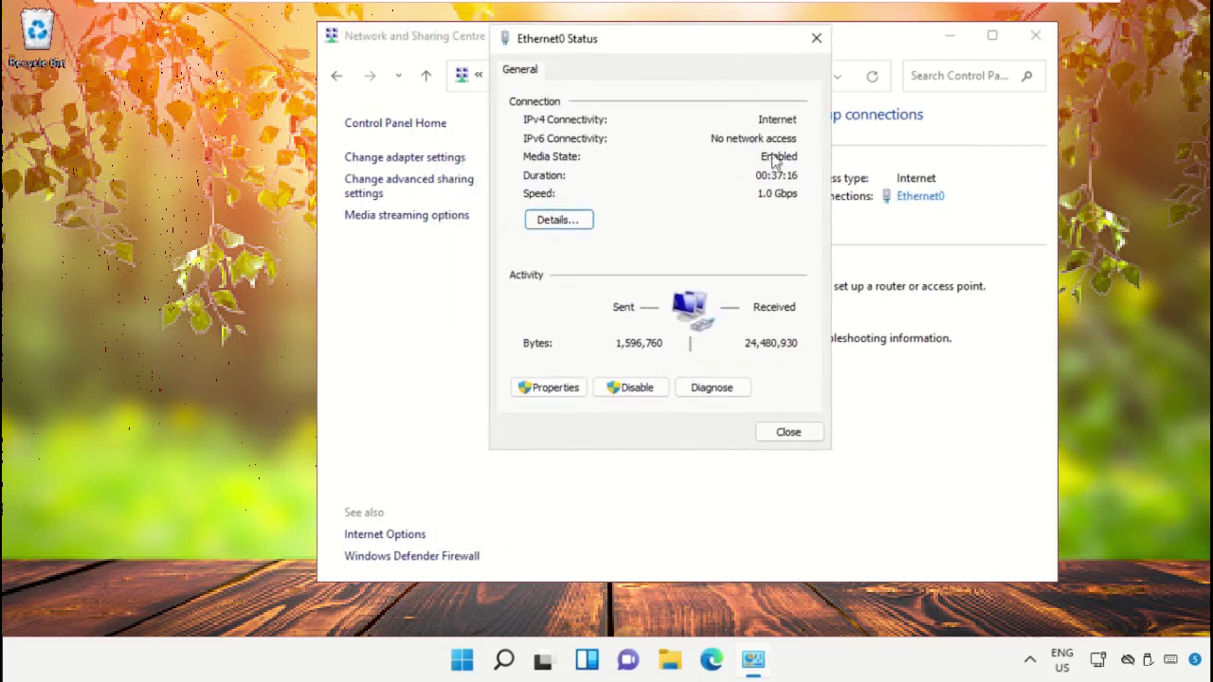
# - Open the Internet Protocol Version 4 (TCP/IPv4) properties of Ethernet0
pyautogui.click(556, 388)
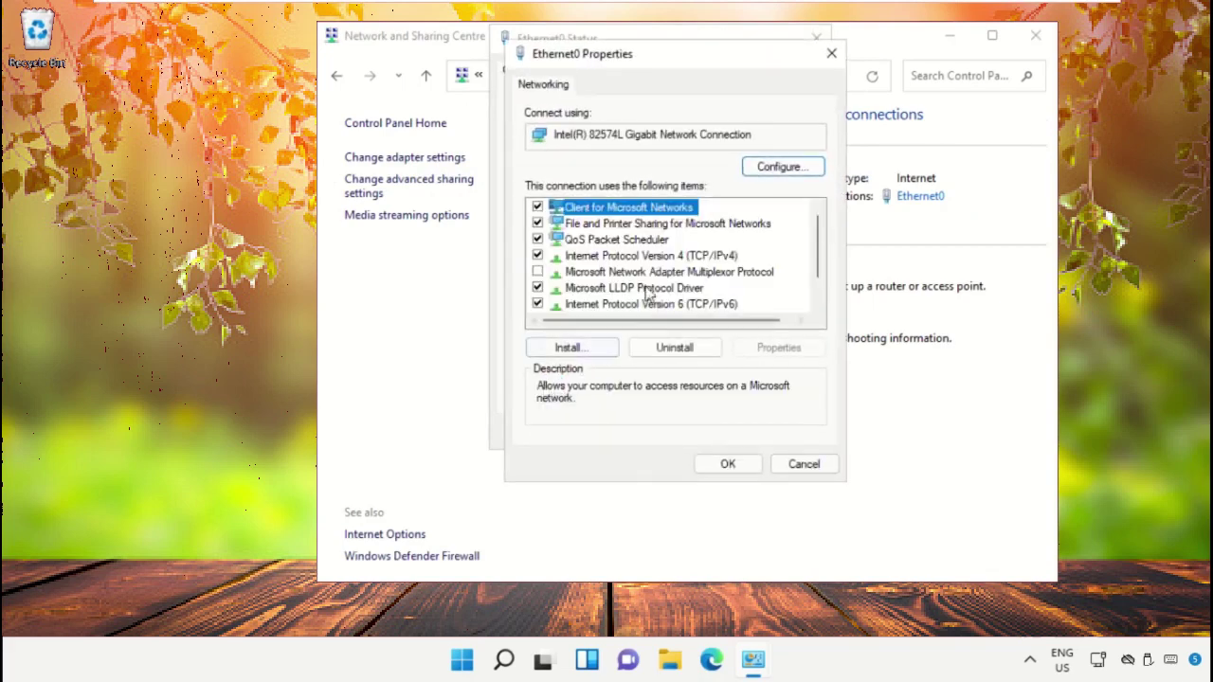
pyautogui.click(654, 257)
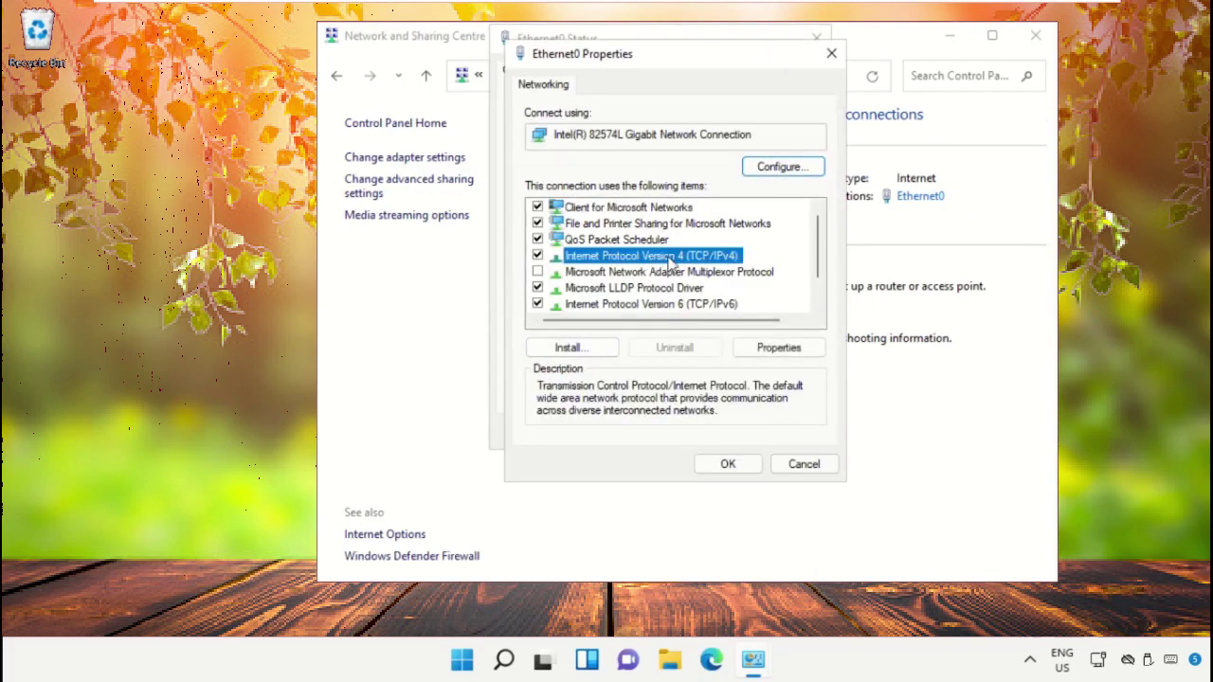
pyautogui.click(751, 351)
pyautogui.moveTo(715, 130); pyautogui.dragTo(669, 50)
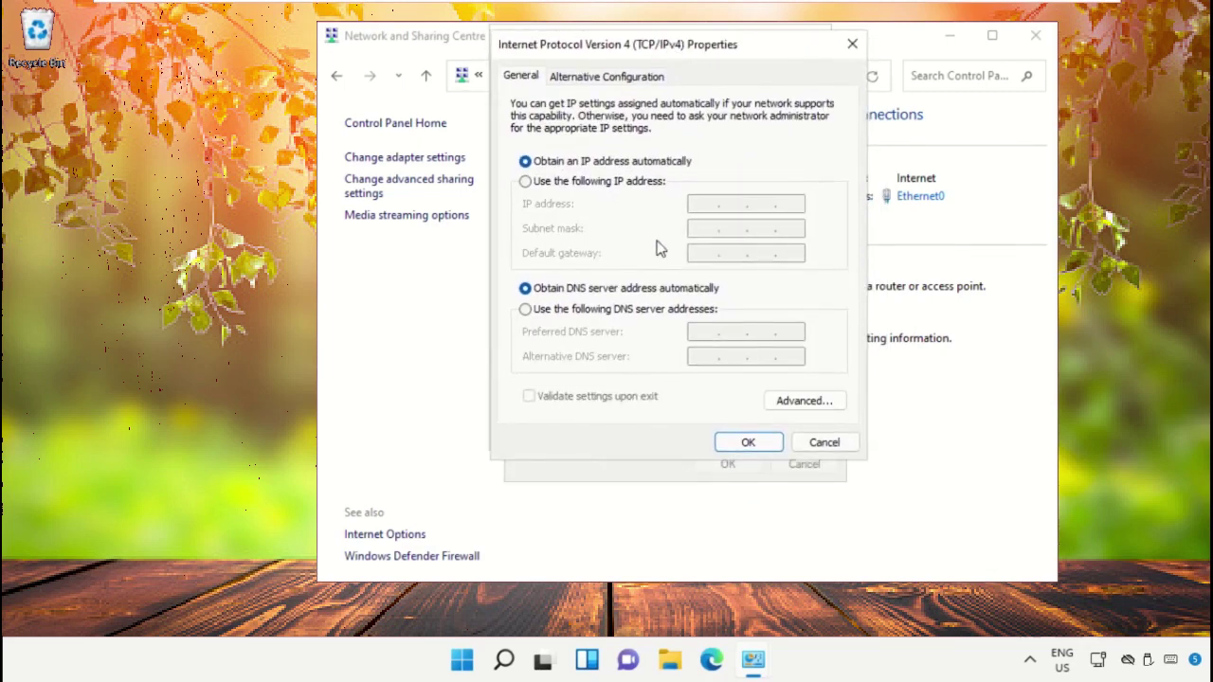
pyautogui.click(504, 661)
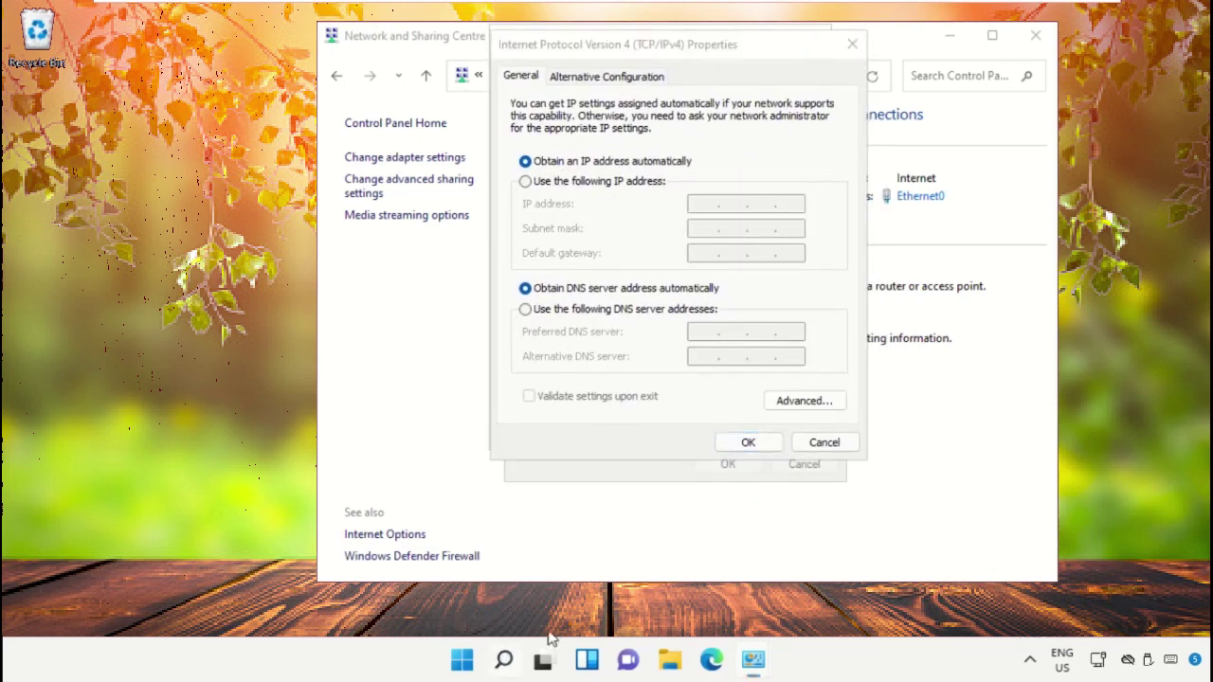
# - Search 'Cmd' and launch Command Prompt as administrator, approving the UAC prompt
pyautogui.write('Cmd')
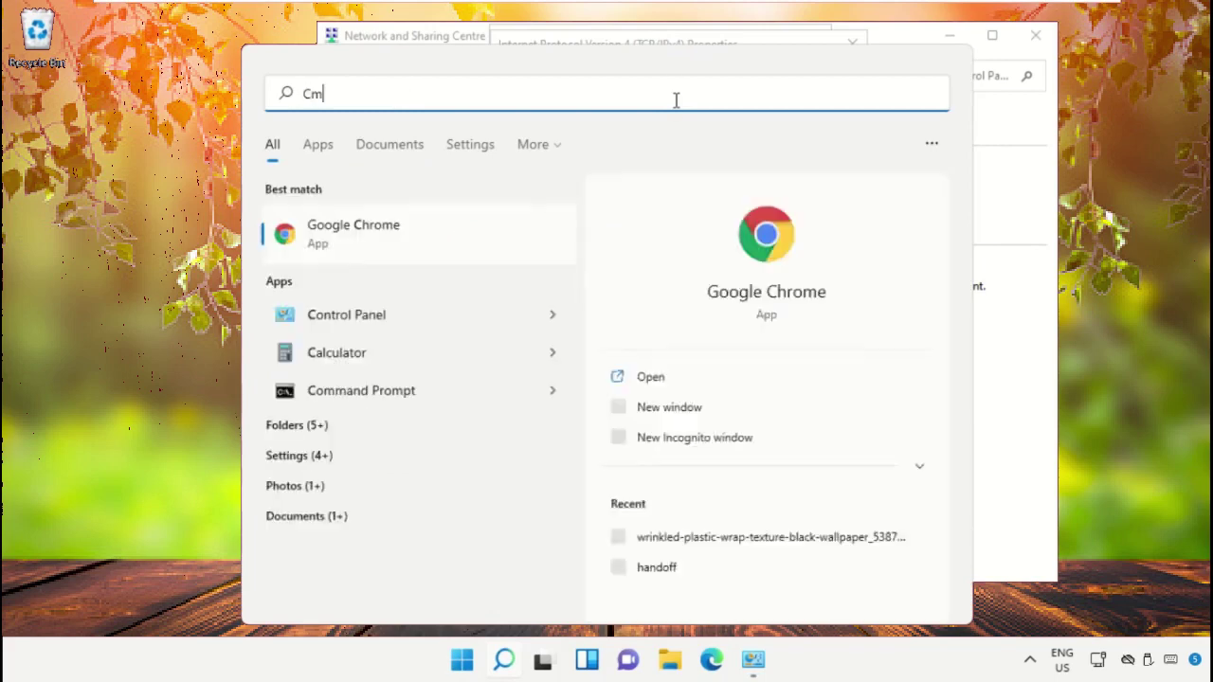
pyautogui.click(405, 235)
pyautogui.rightClick(405, 235)
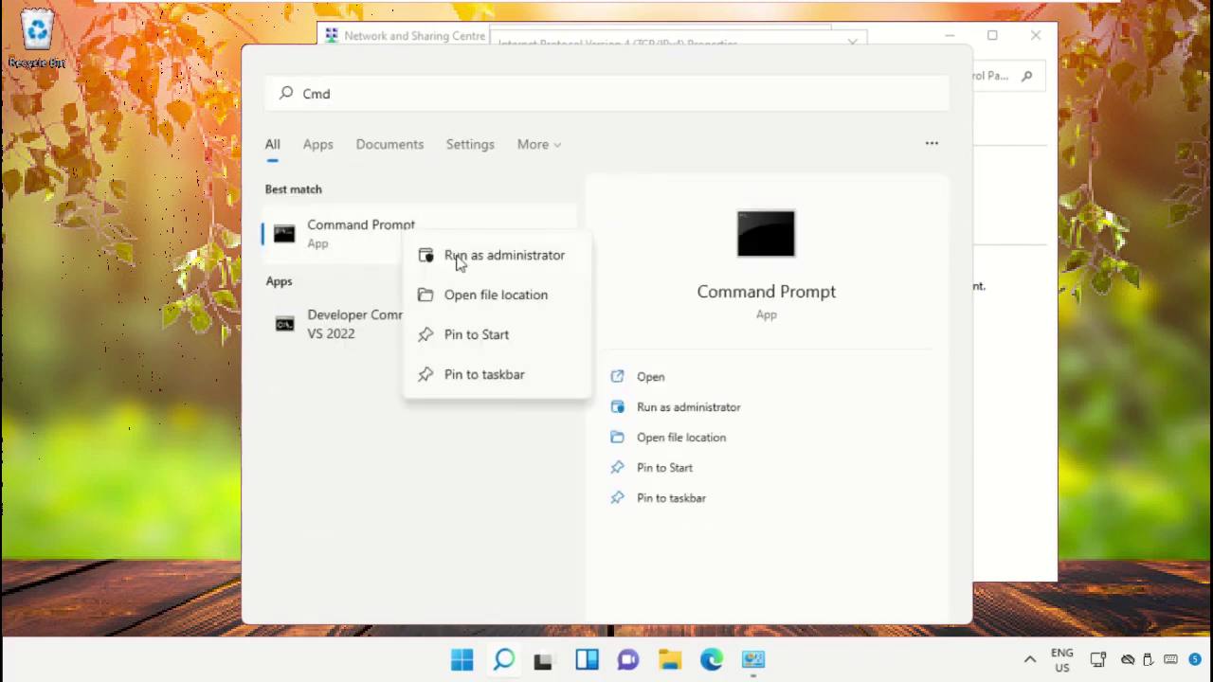
pyautogui.click(455, 259)
pyautogui.click(505, 485)
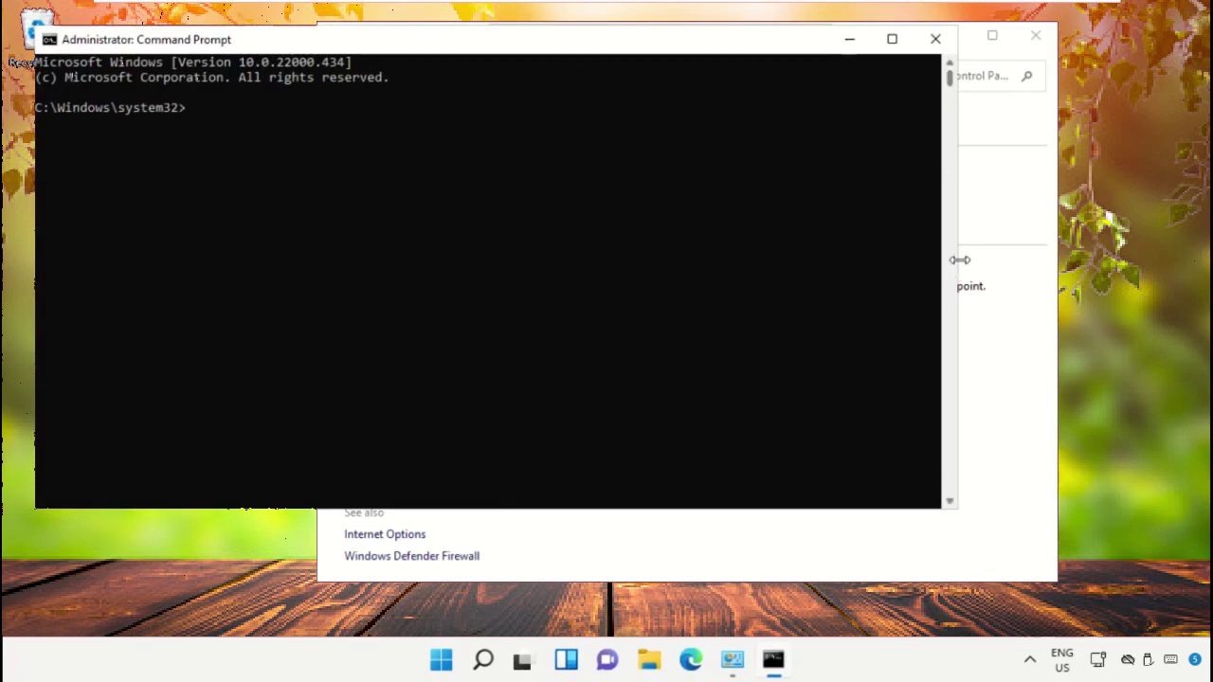
# - Run ipconfig to read Ethernet0's current address and switch IPv4 to a manual IP
pyautogui.moveTo(959, 260); pyautogui.dragTo(505, 184)
pyautogui.write('ipconfig')
pyautogui.press('Return')
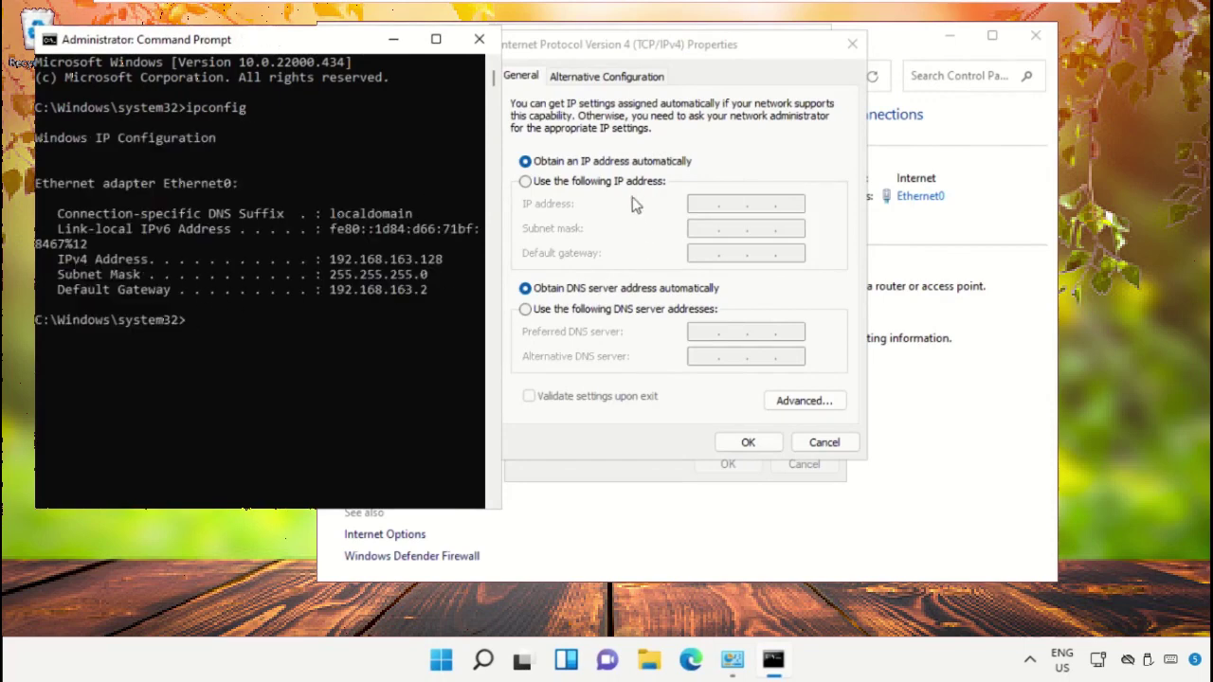
pyautogui.click(525, 181)
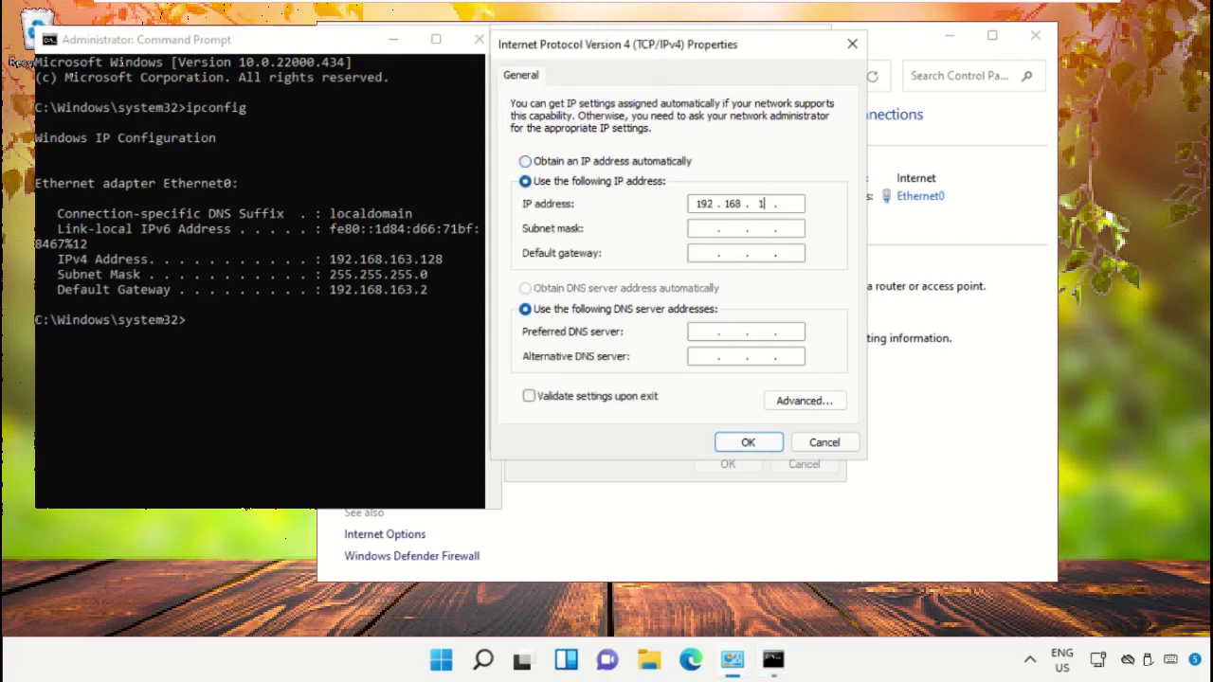
# - Enter mask 255.255.255.0, gateway 192.168.163.2 and DNS 8.8.8.8, then apply and close the dialogs
pyautogui.click(715, 228)
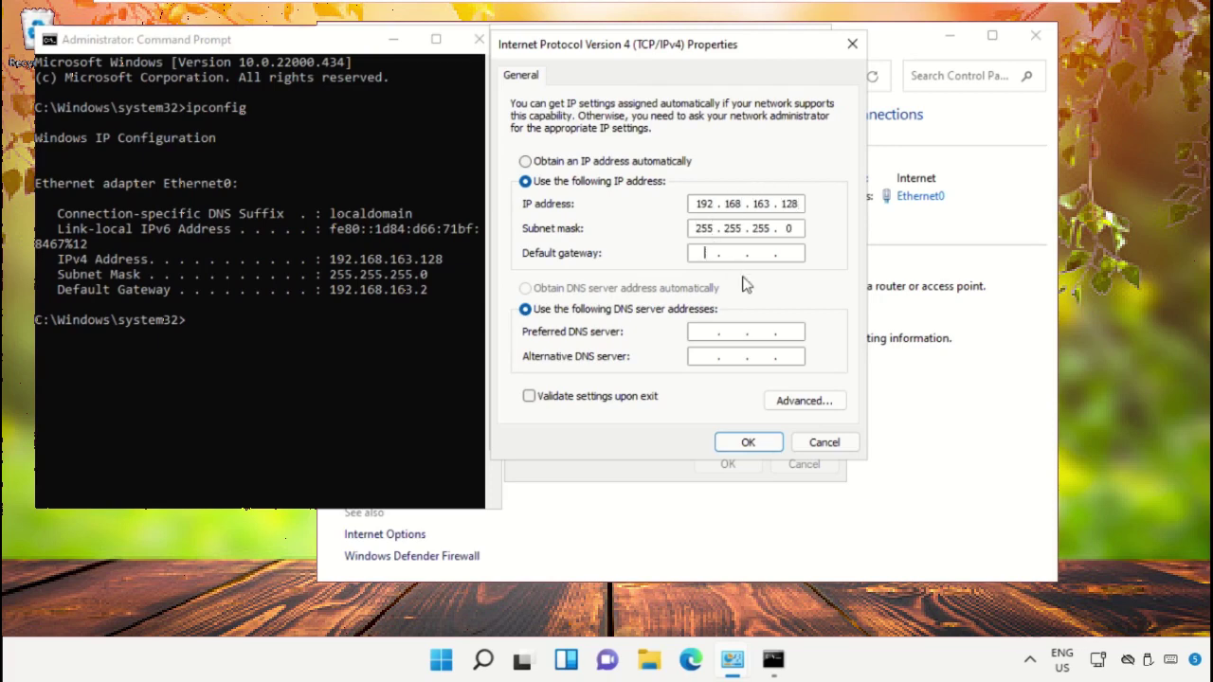
pyautogui.press('Tab')
pyautogui.write('19216')
pyautogui.press('Tab')
pyautogui.write('8.8.8.')
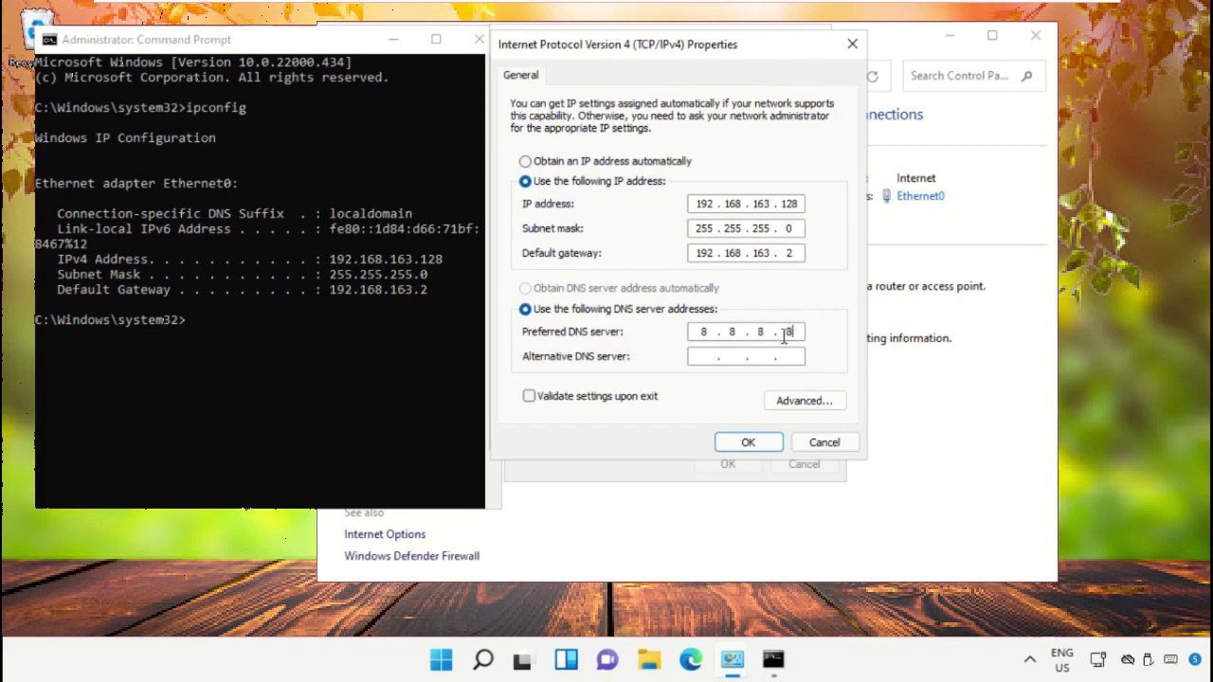
pyautogui.write('8.')
pyautogui.click(755, 443)
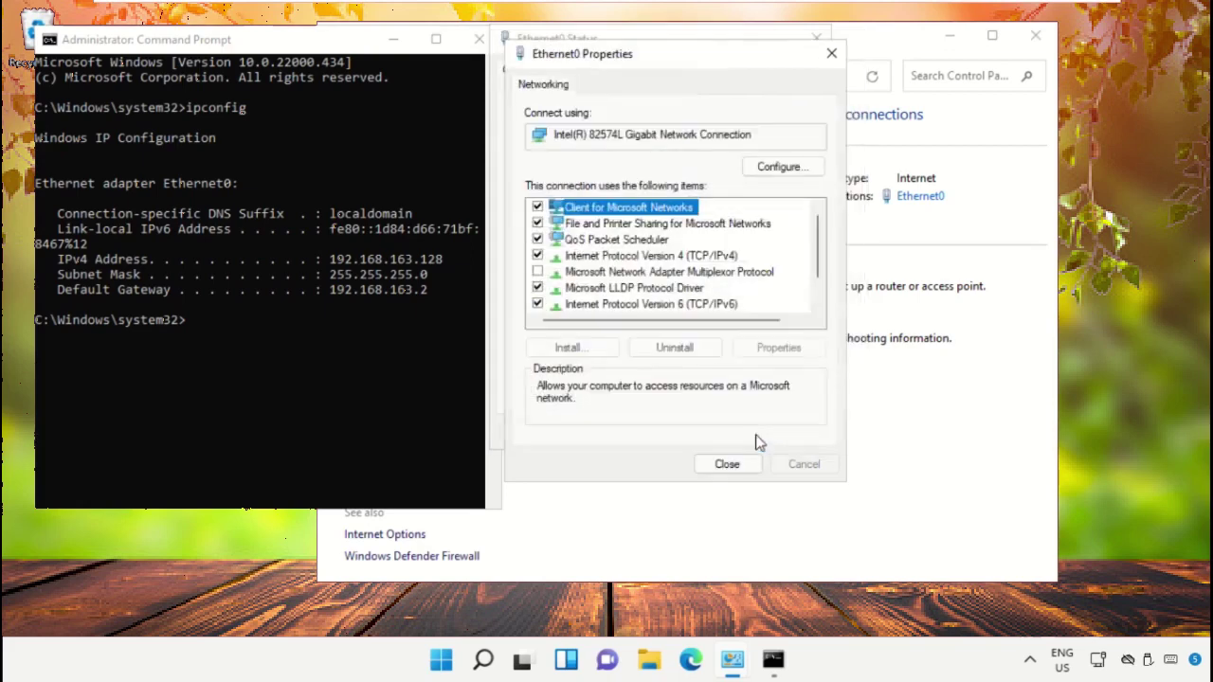
pyautogui.click(726, 464)
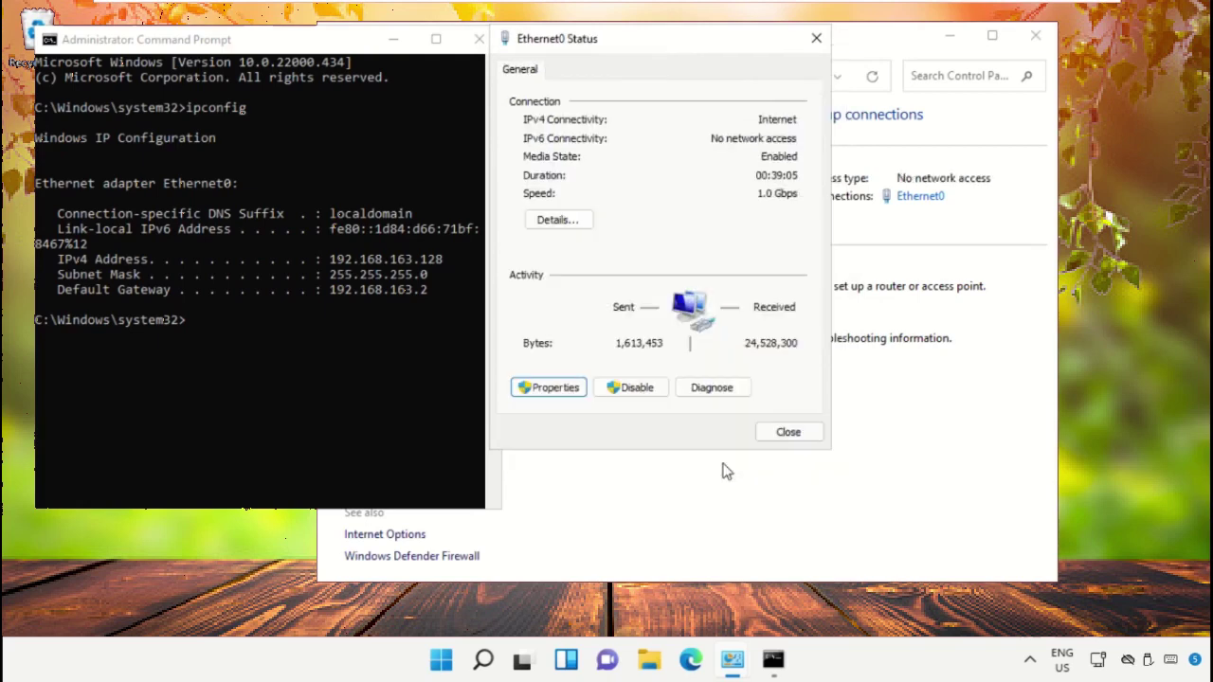
pyautogui.click(785, 433)
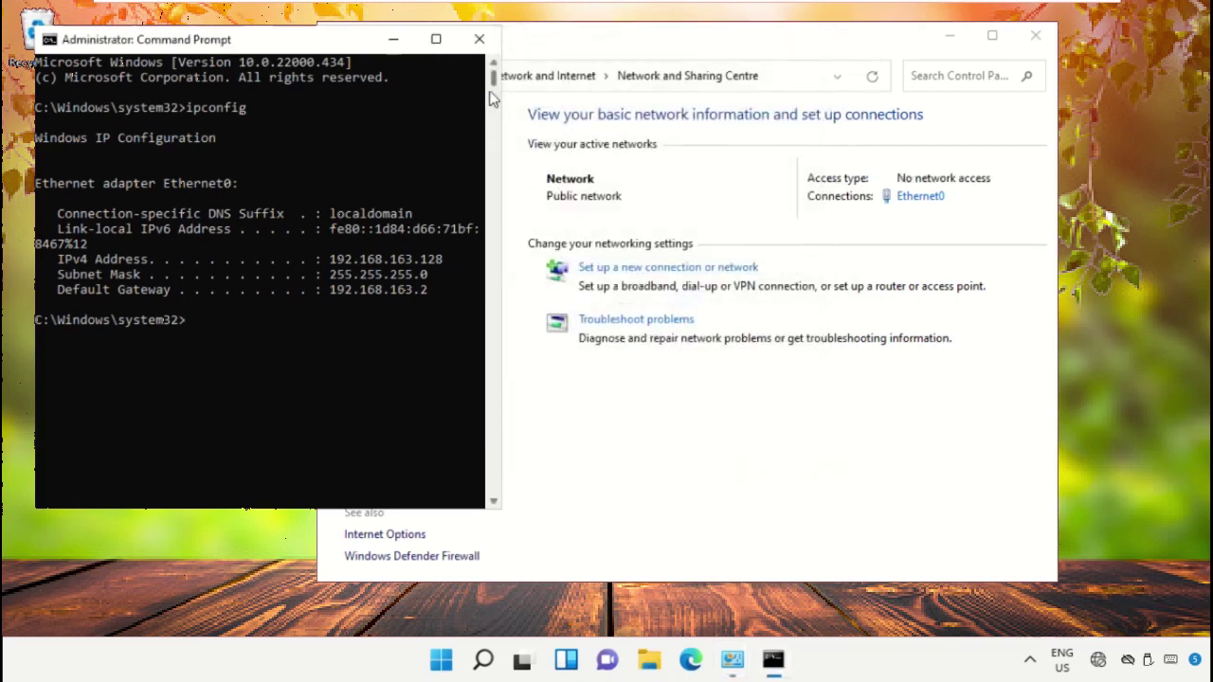
# - Close Command Prompt and Network and Sharing Centre, then launch Internet Options from search
pyautogui.click(479, 38)
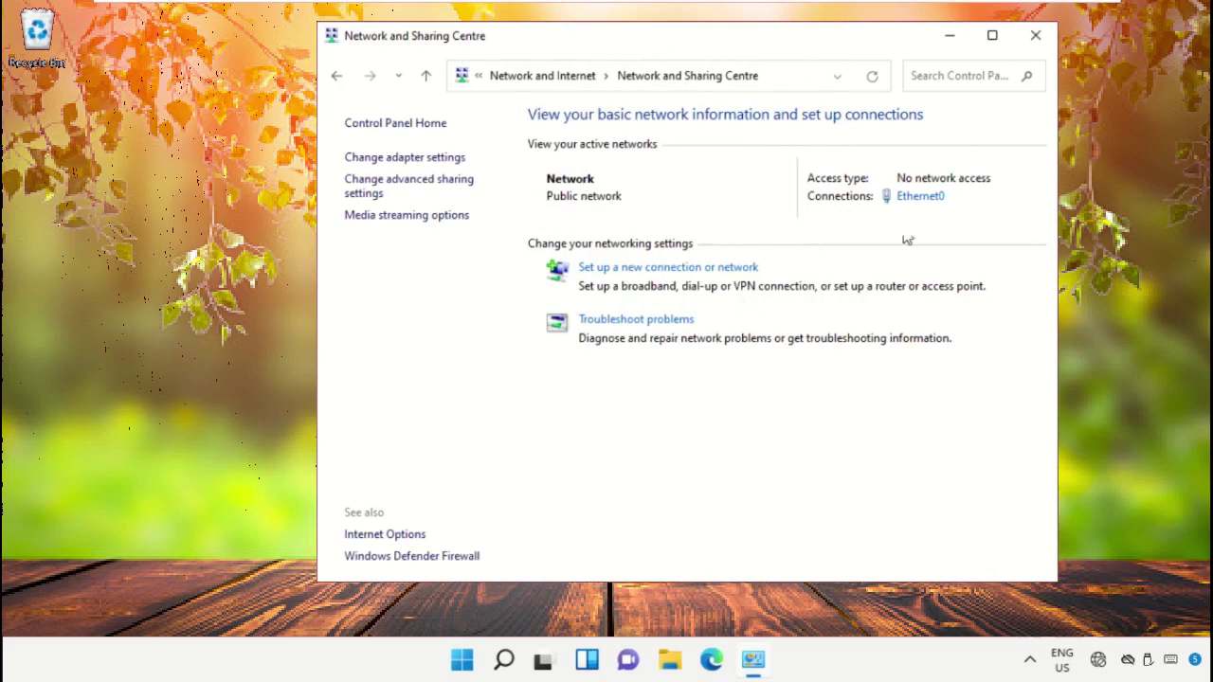
pyautogui.click(1035, 35)
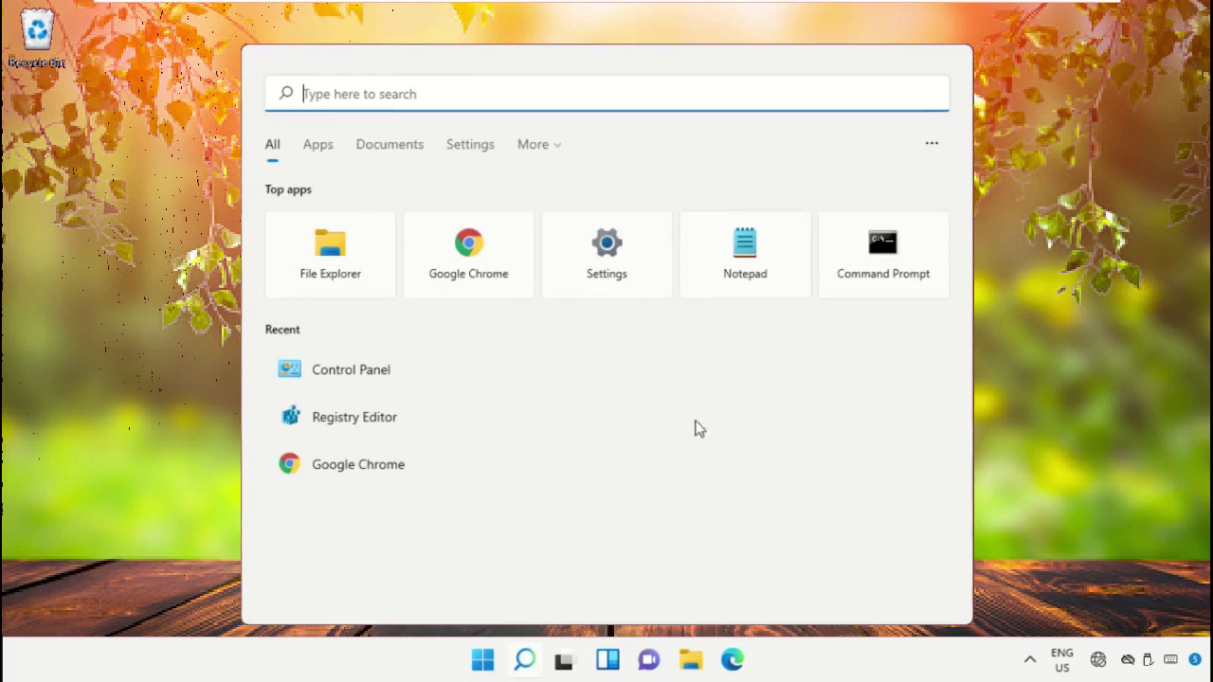
pyautogui.click(525, 661)
pyautogui.write('Internet Options')
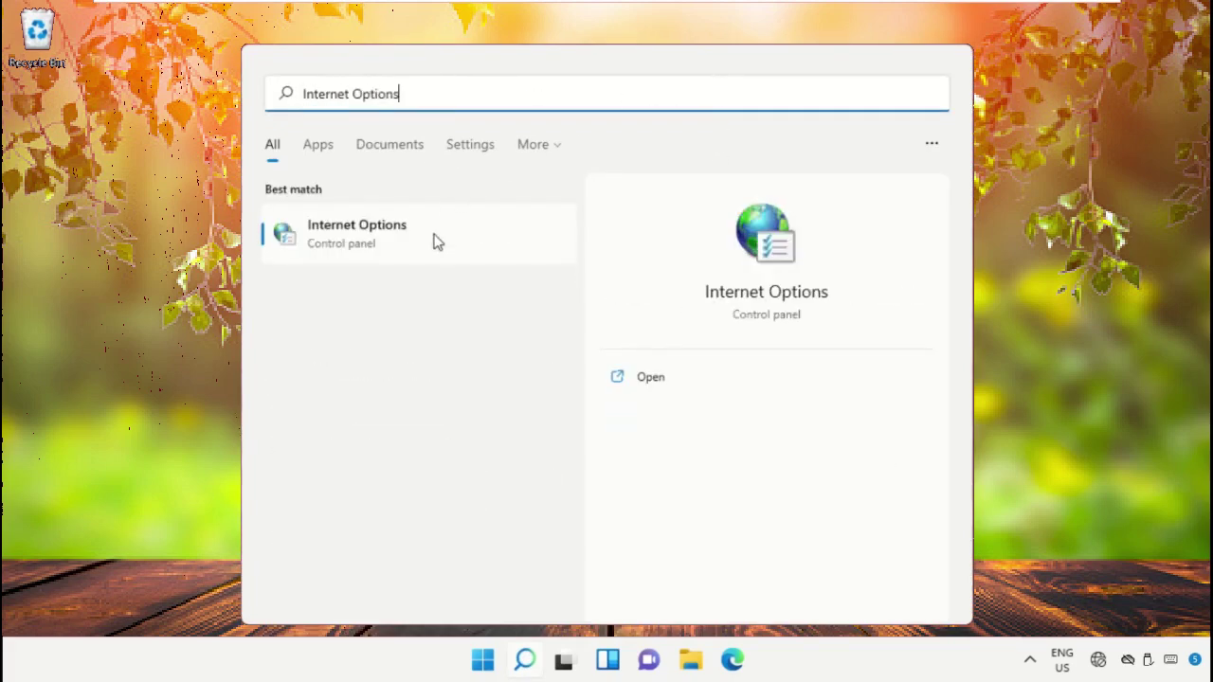
pyautogui.click(434, 237)
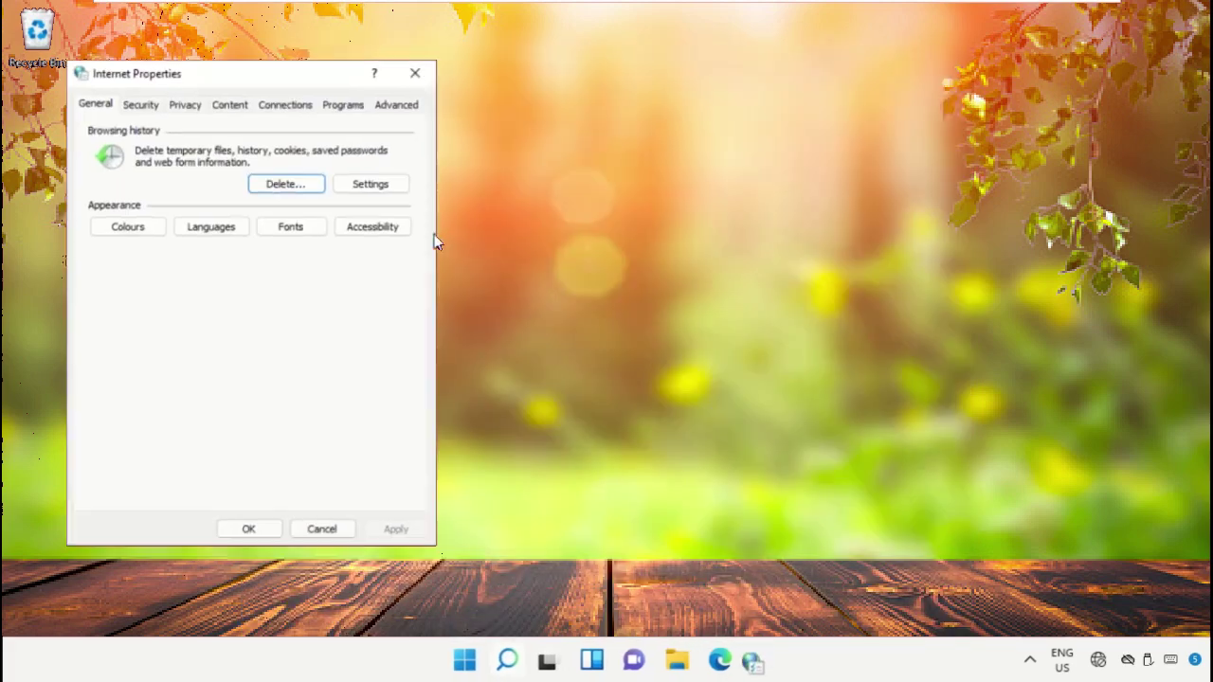
# - Restore the advanced Internet settings to their defaults, apply, and close Internet Properties
pyautogui.moveTo(323, 80); pyautogui.dragTo(616, 53)
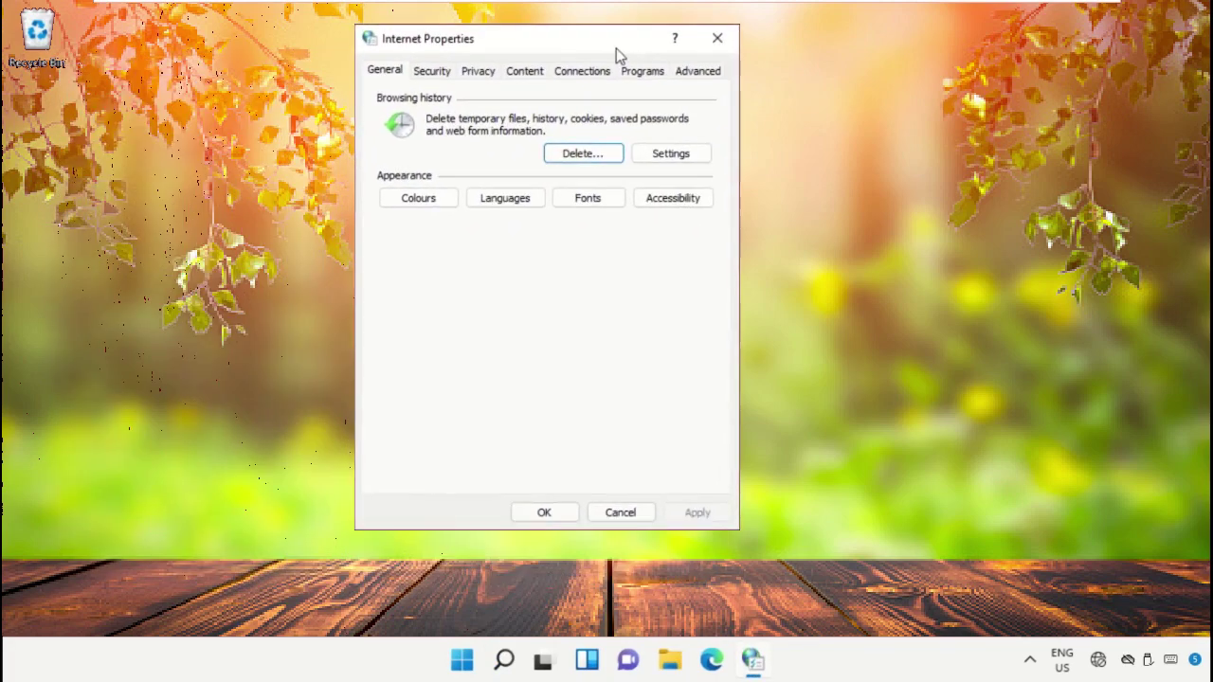
pyautogui.click(692, 74)
pyautogui.click(631, 451)
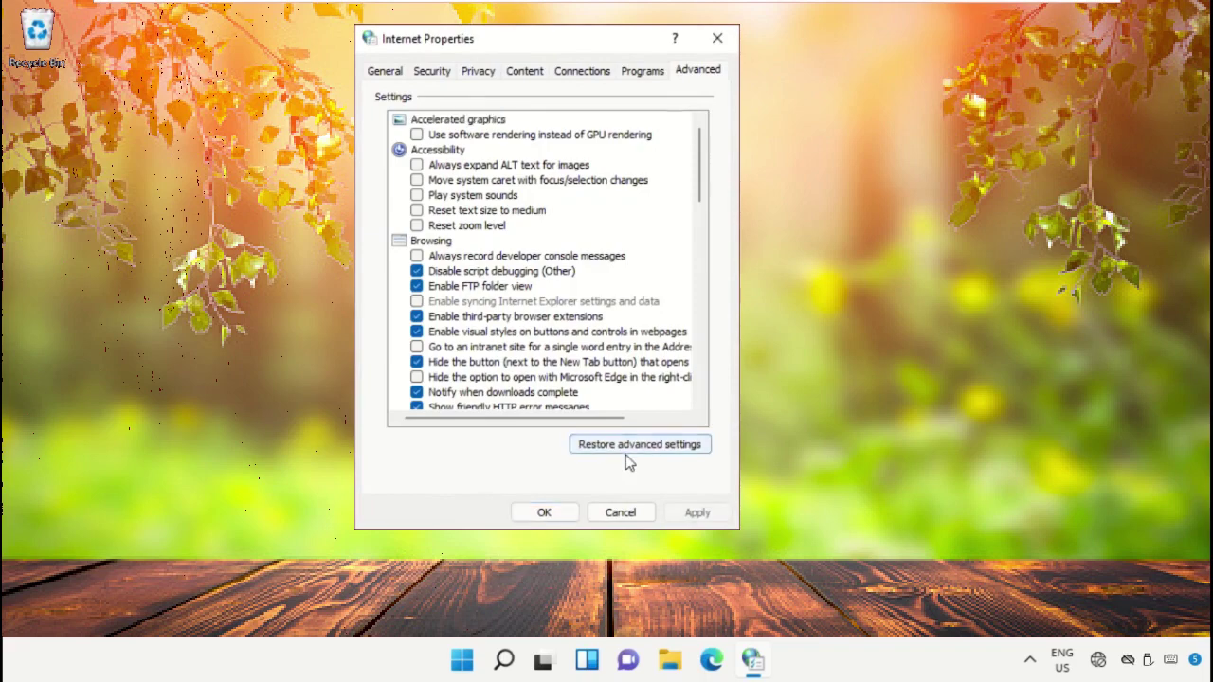
pyautogui.click(697, 512)
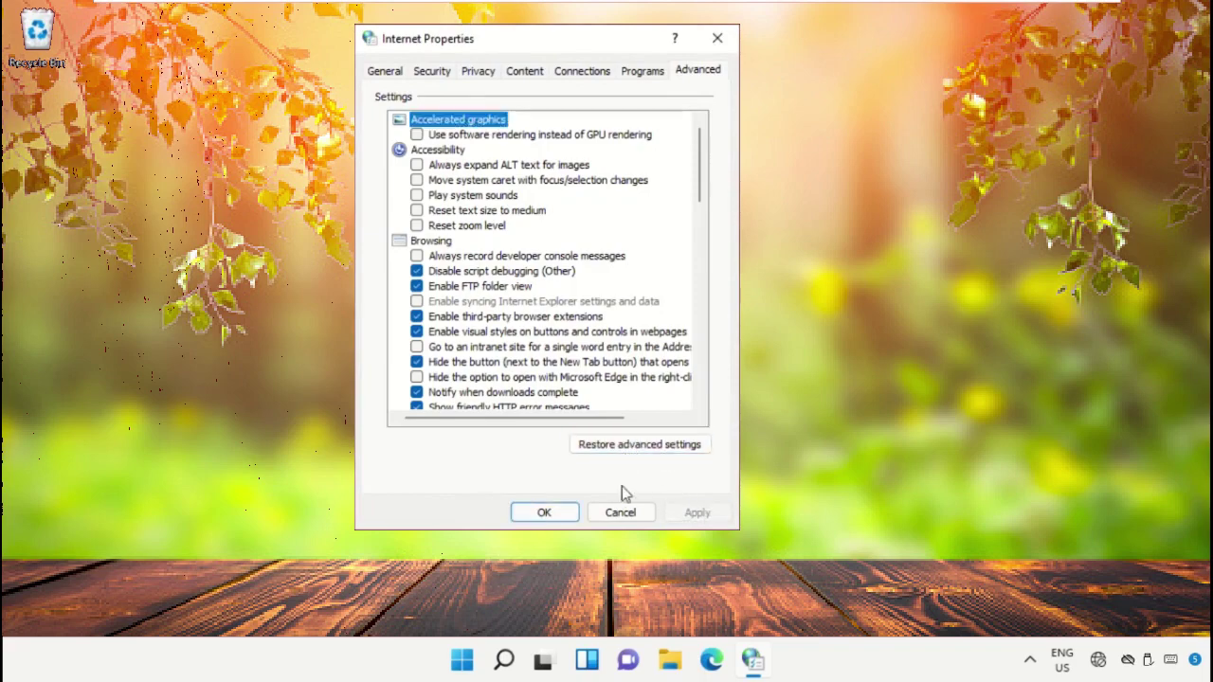
pyautogui.click(567, 512)
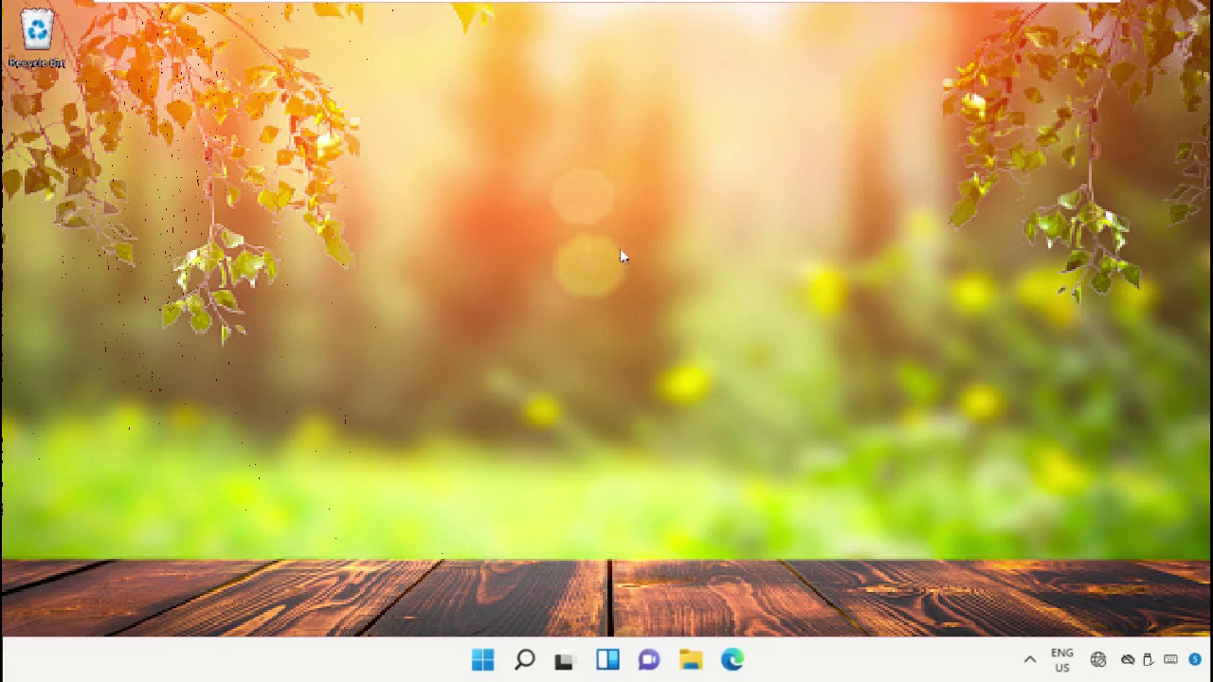
# - Open Device Manager from the Start button's quick-access menu
pyautogui.rightClick(480, 661)
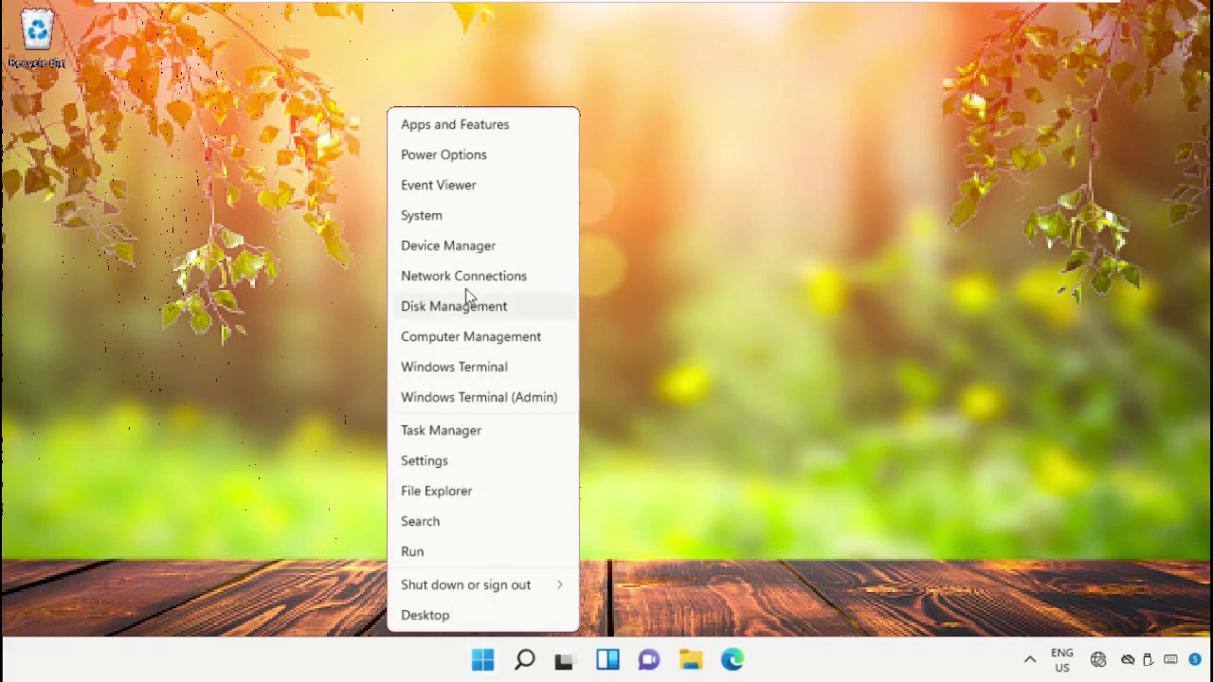
pyautogui.click(468, 241)
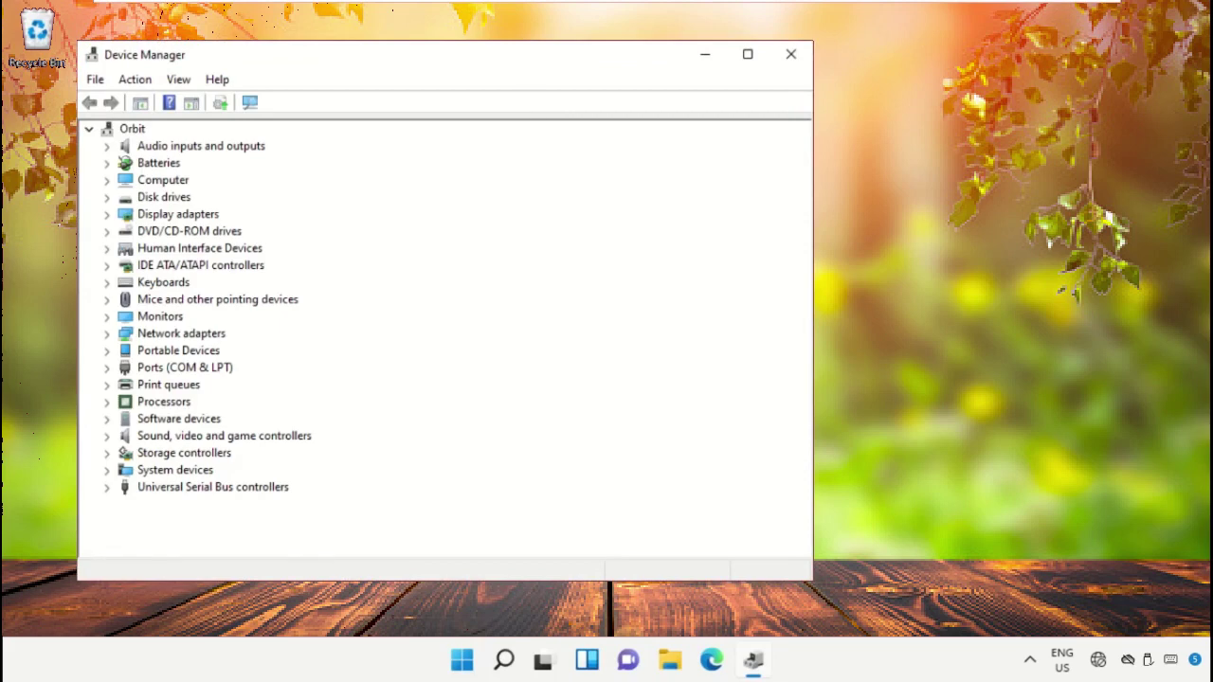
pyautogui.moveTo(530, 70); pyautogui.dragTo(717, 48)
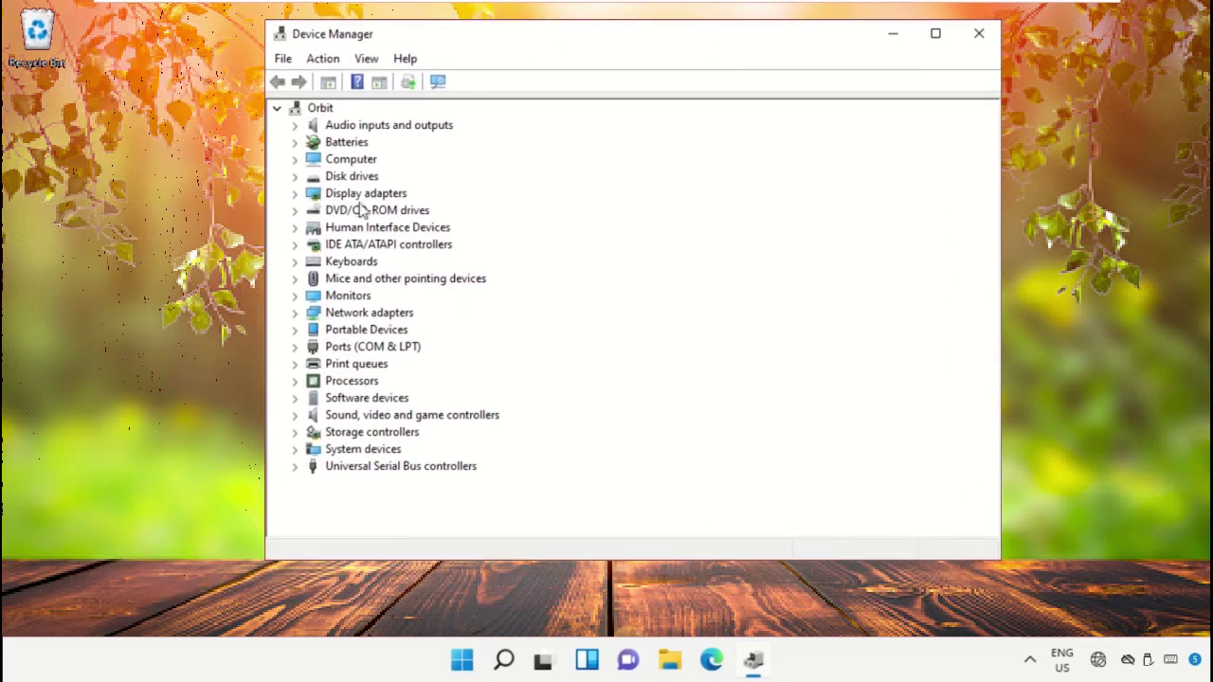
# - Uninstall the Intel(R) 82574L Gigabit Network Connection under Network adapters
pyautogui.click(349, 315)
pyautogui.click(294, 315)
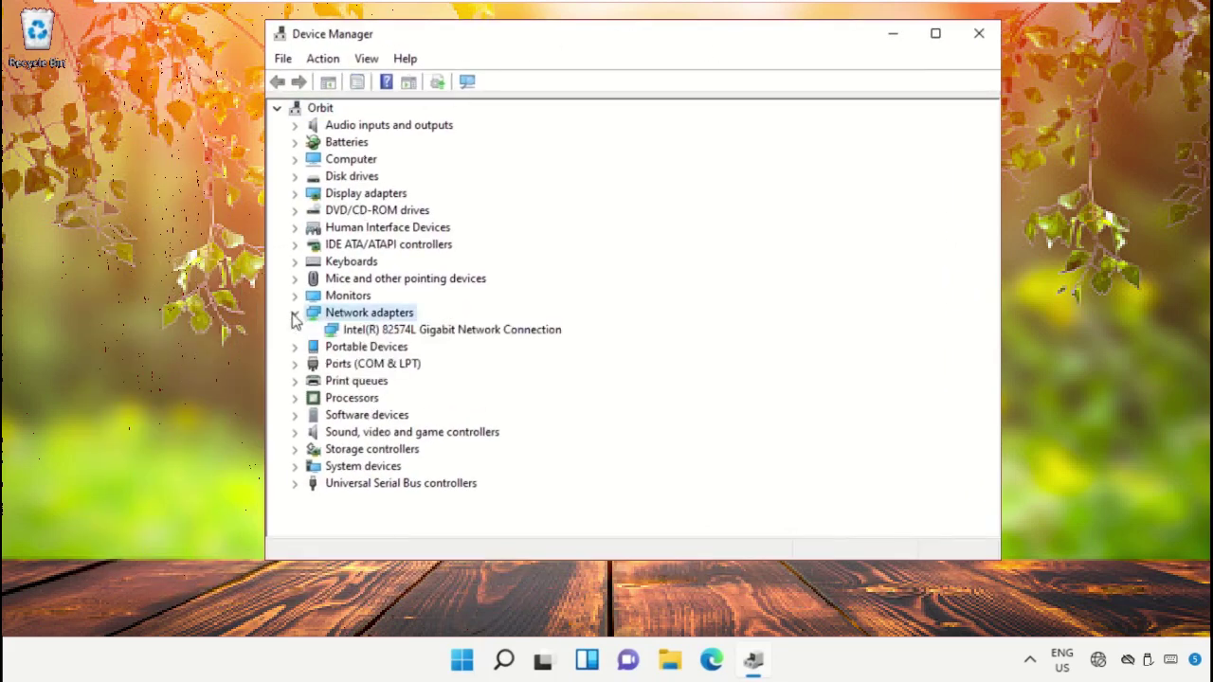
pyautogui.click(348, 331)
pyautogui.rightClick(352, 332)
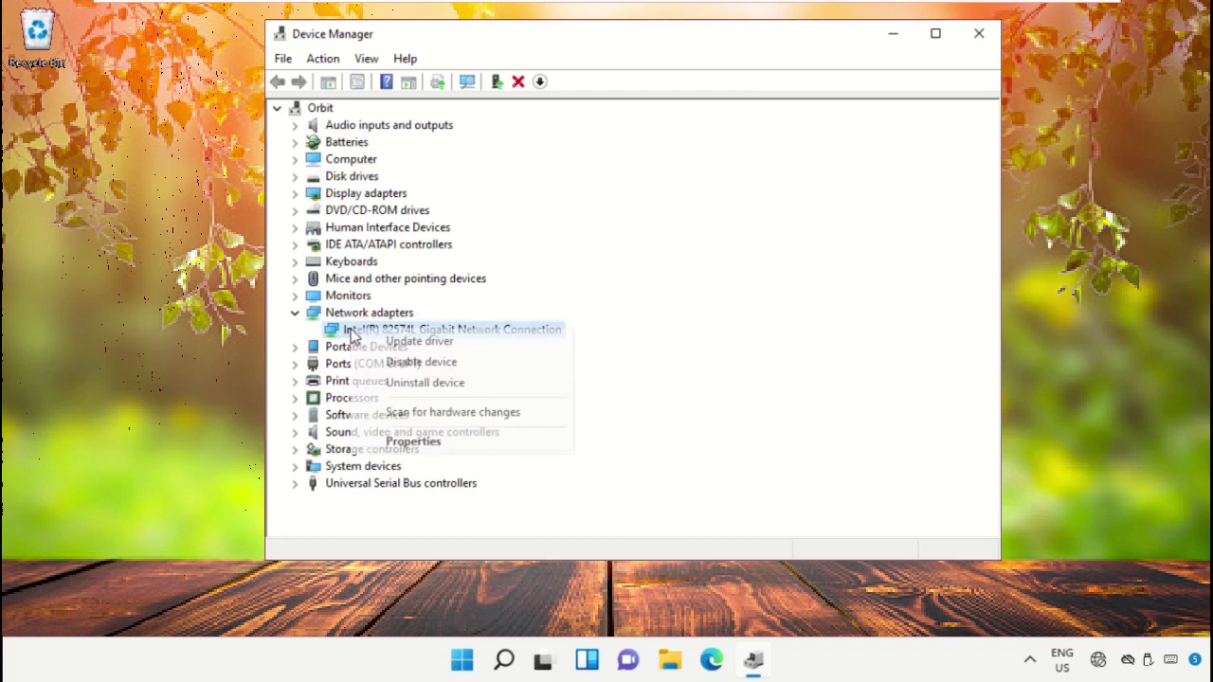
pyautogui.click(421, 385)
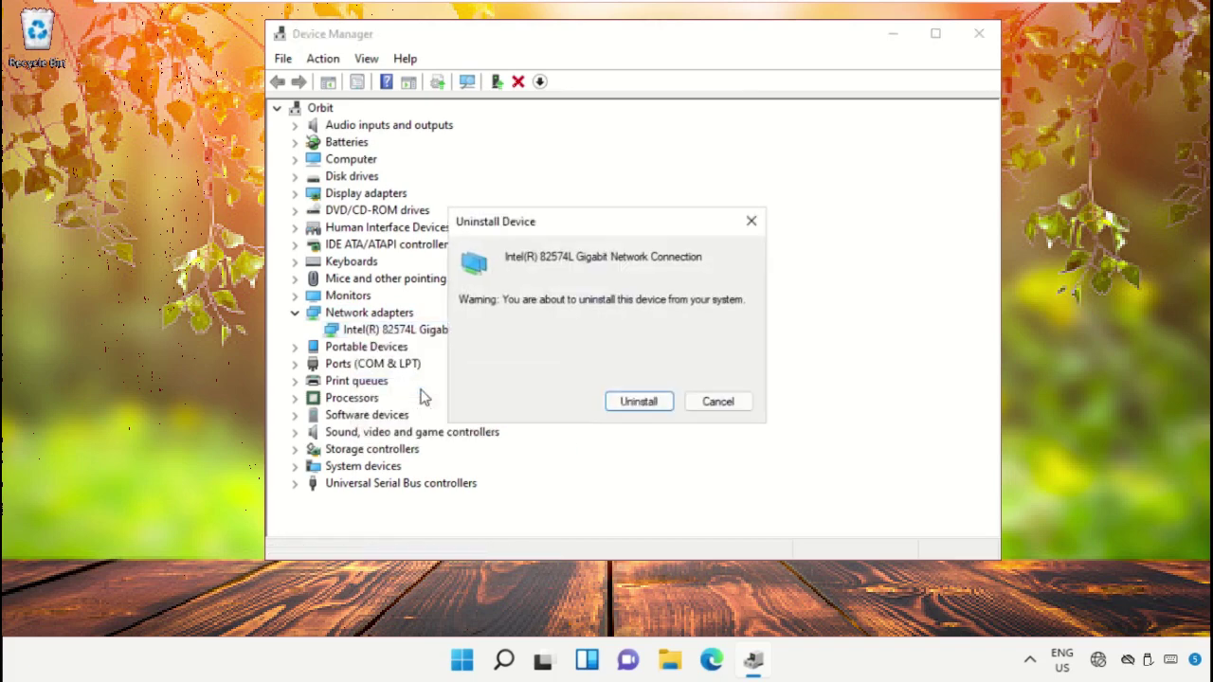
pyautogui.click(631, 401)
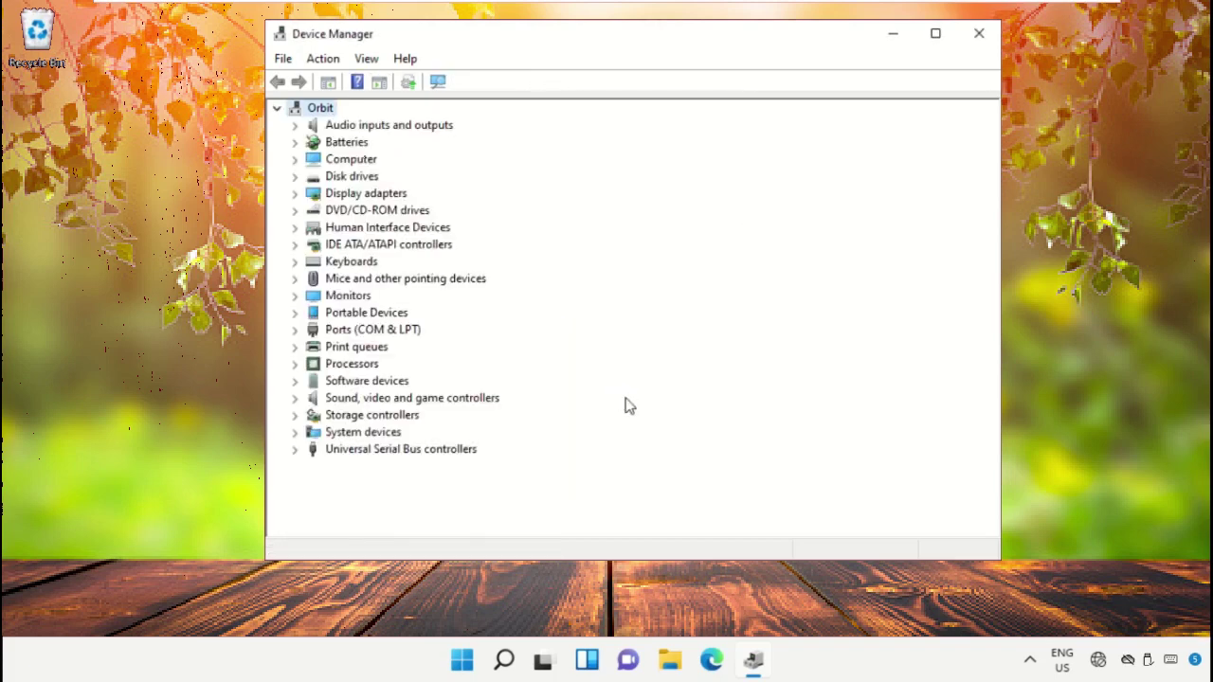
# - Rescan hardware, auto-search for an Intel 82574L driver update (already best), and close Device Manager
pyautogui.click(439, 83)
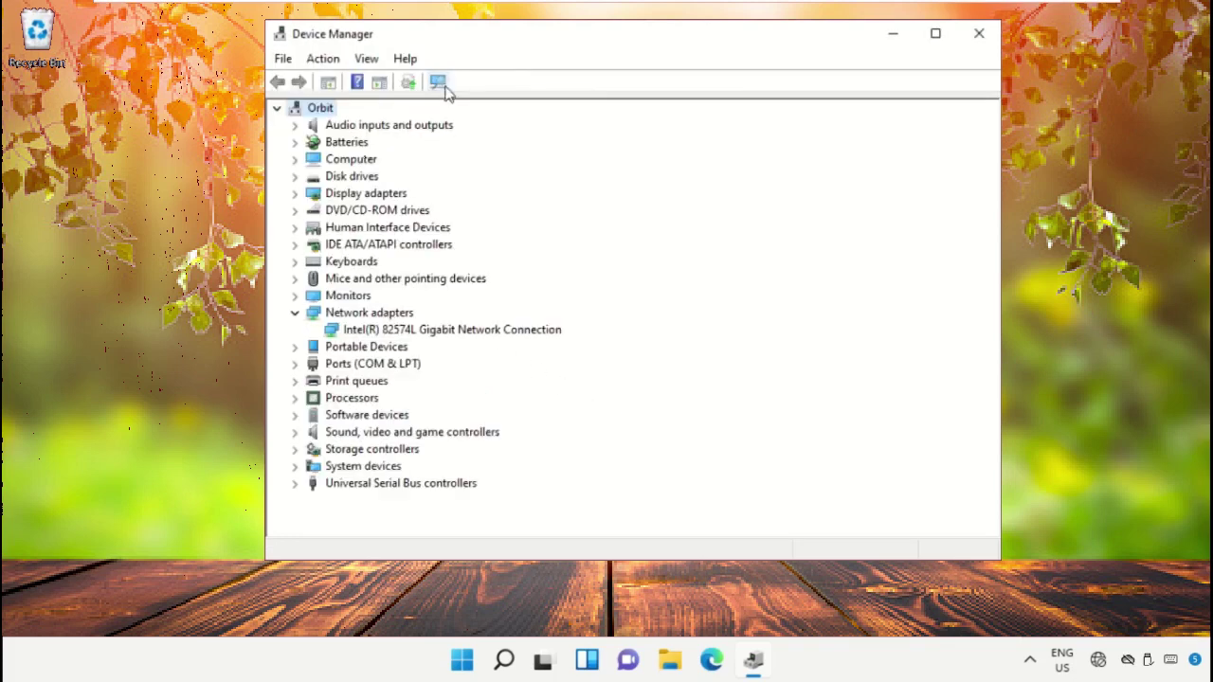
pyautogui.click(485, 330)
pyautogui.rightClick(485, 331)
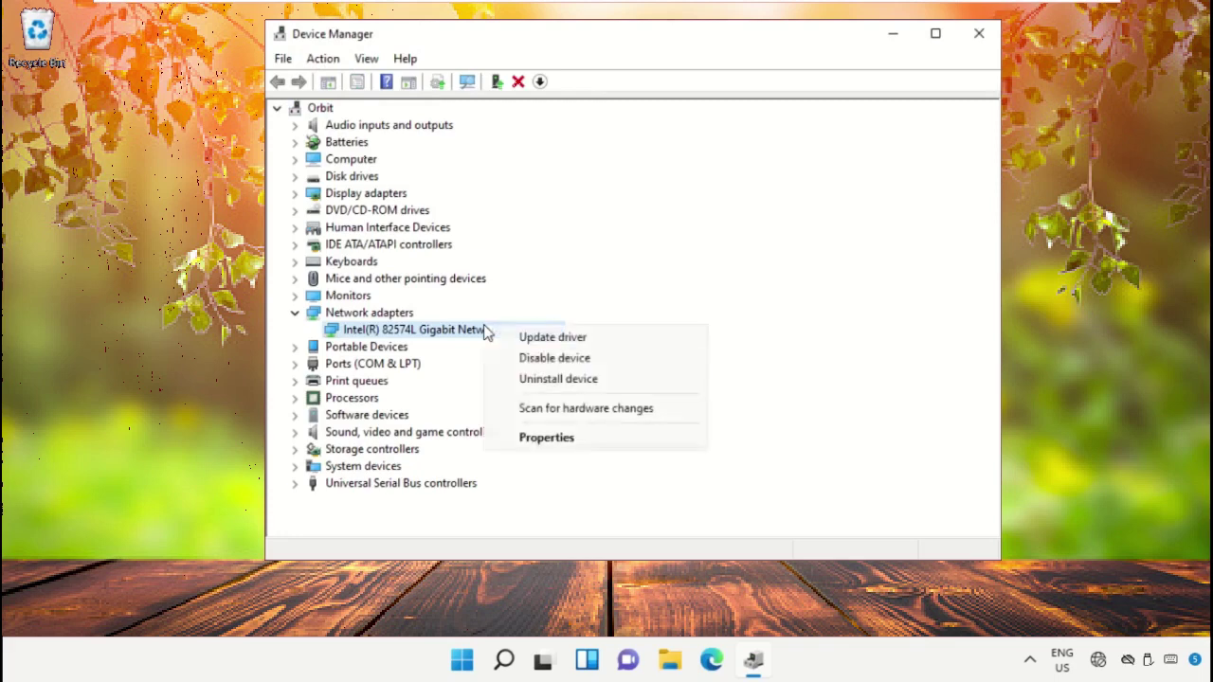
pyautogui.click(536, 339)
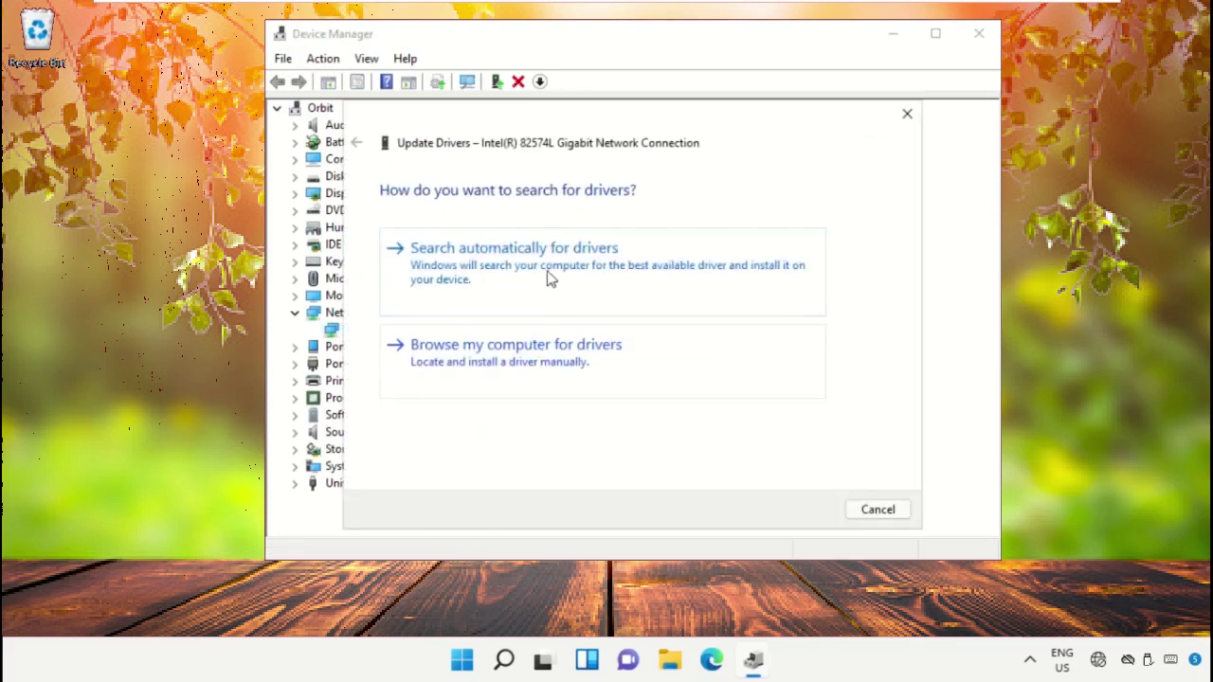
pyautogui.click(548, 276)
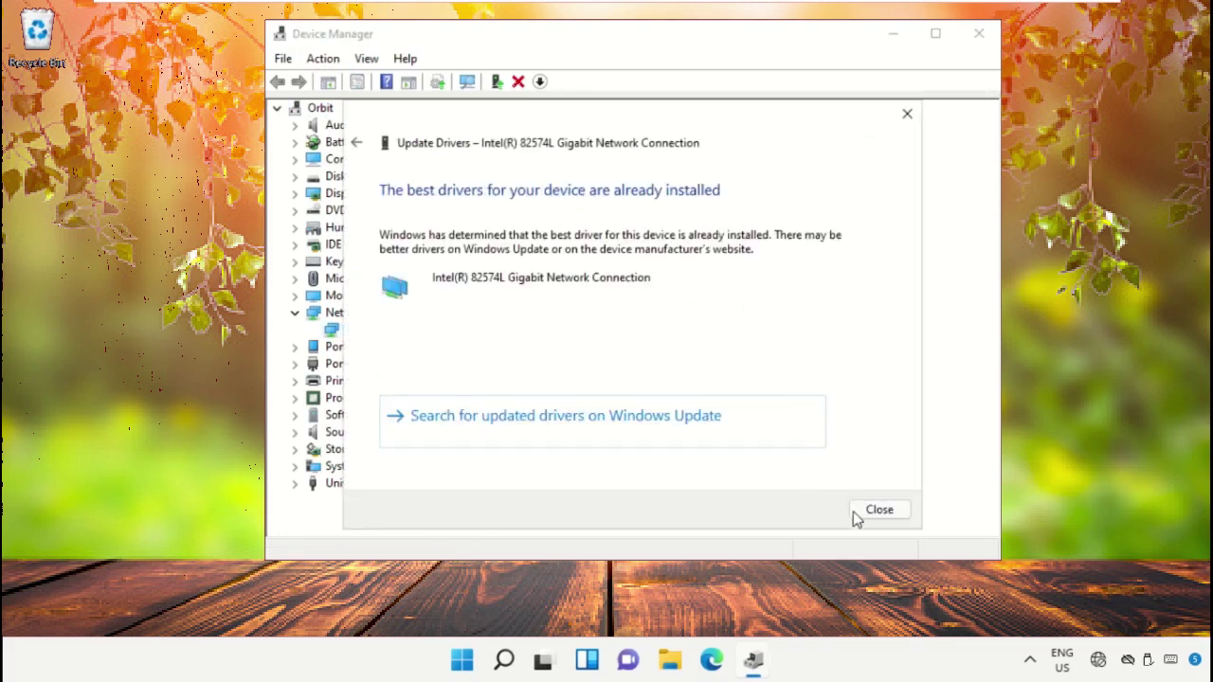
pyautogui.click(869, 513)
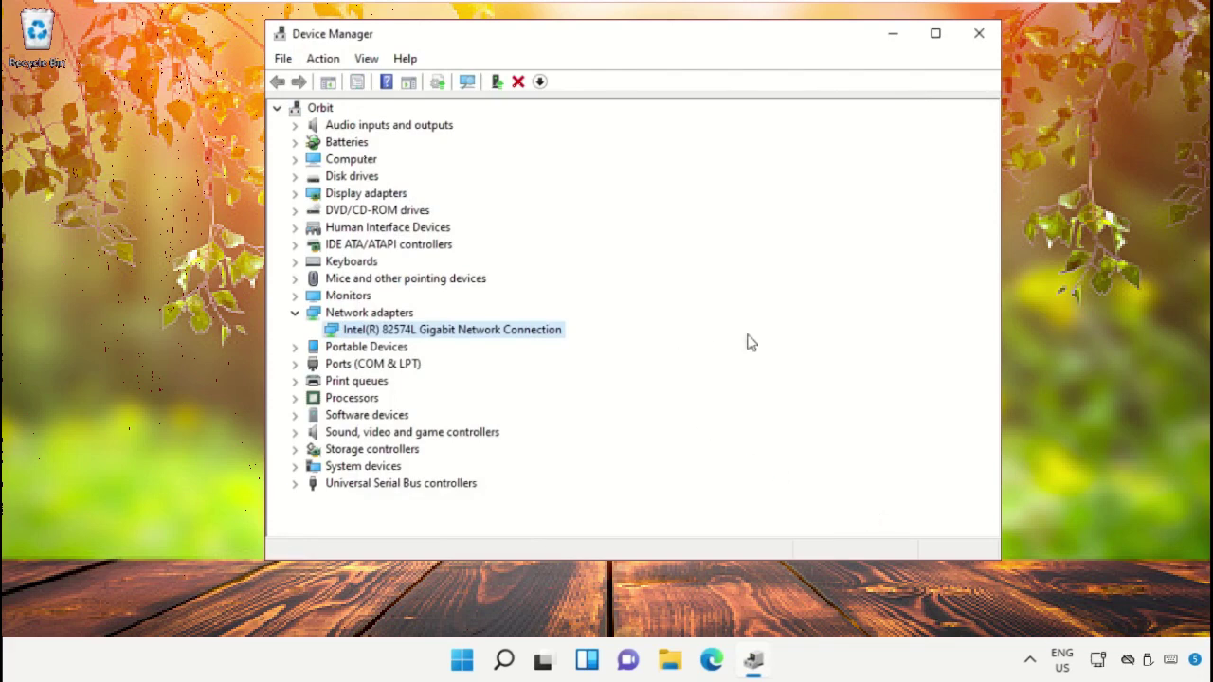
pyautogui.click(979, 33)
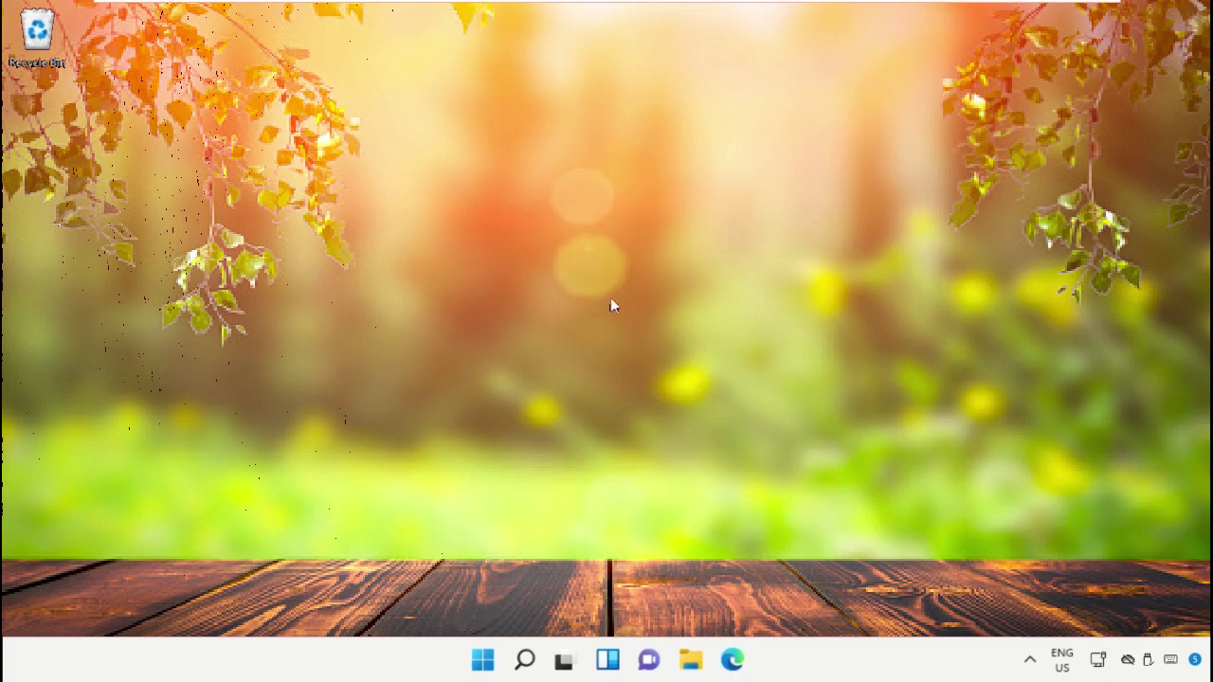
# - Open Settings and go to Network & internet > Advanced network settings > Network reset
pyautogui.rightClick(483, 657)
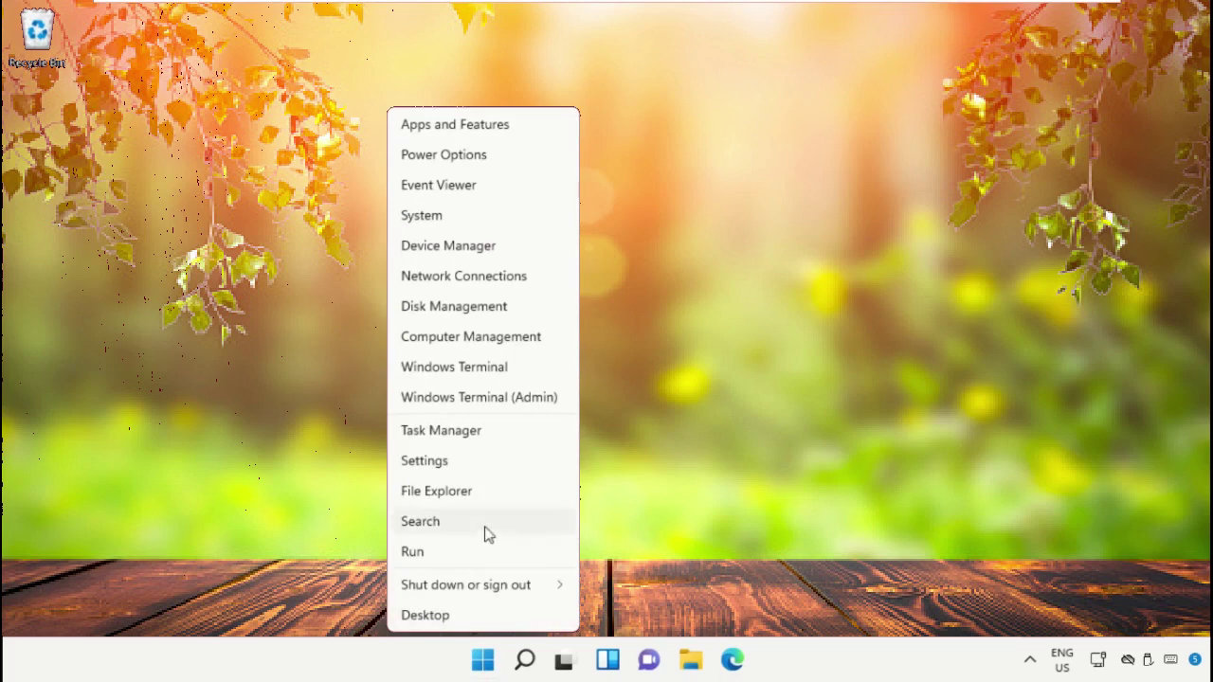
pyautogui.click(484, 470)
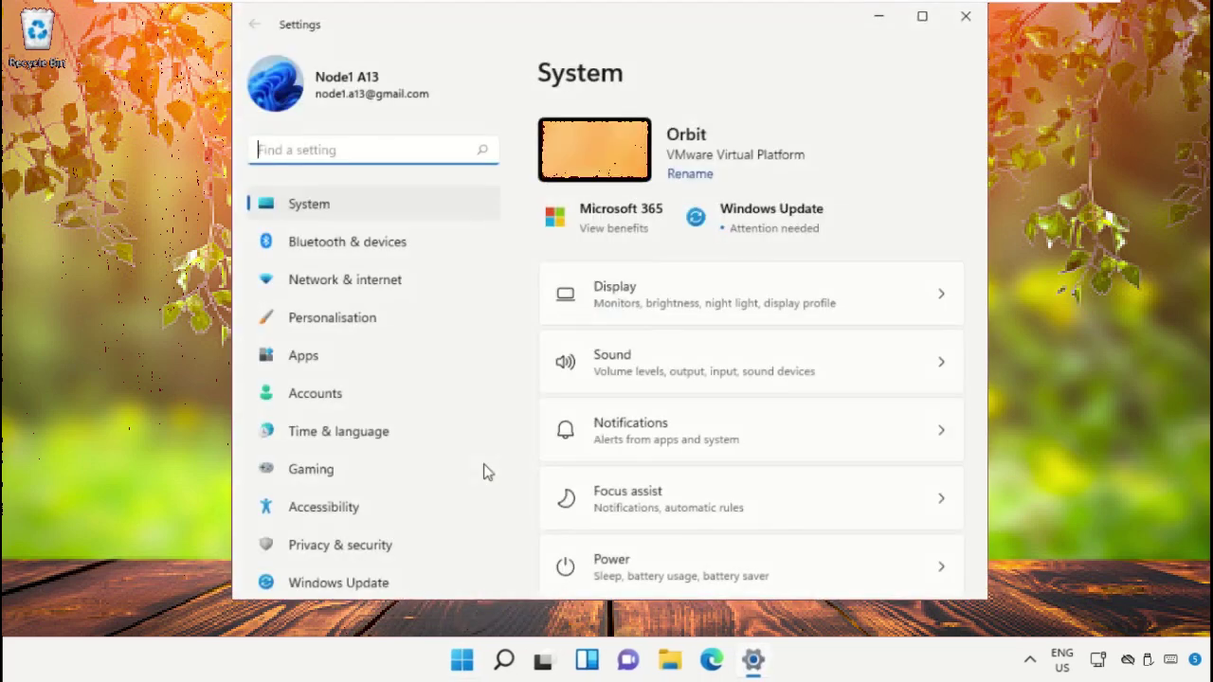
pyautogui.click(372, 290)
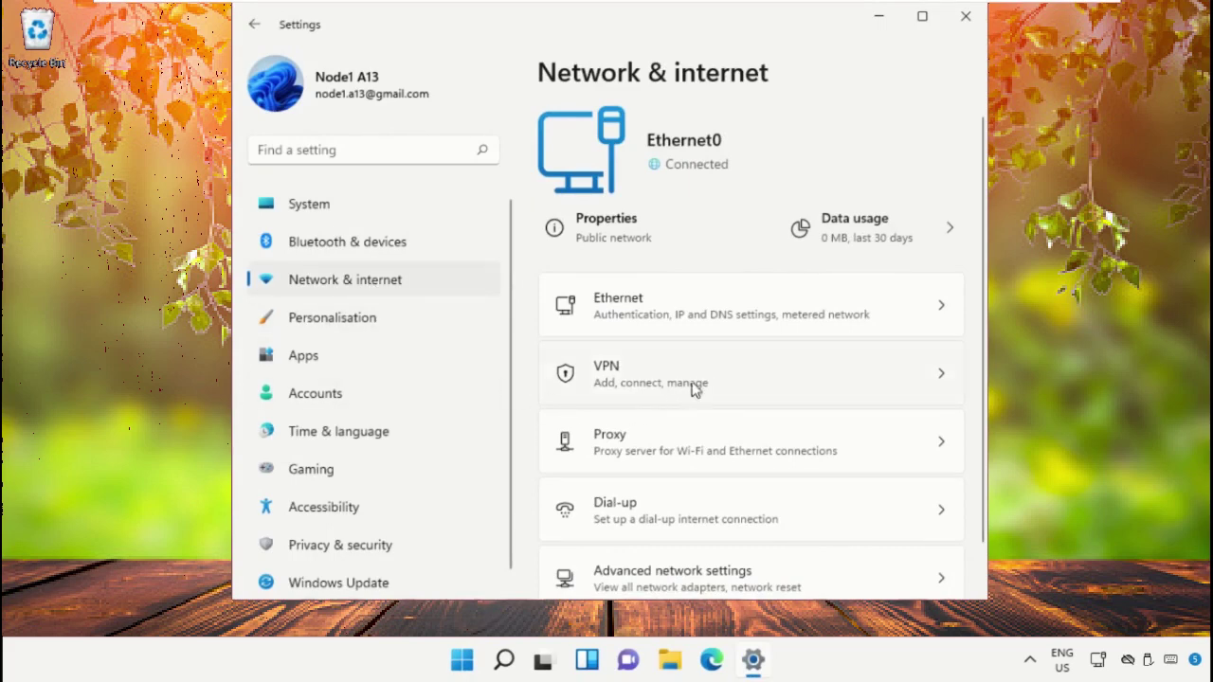
pyautogui.scroll(-1, 716, 351)
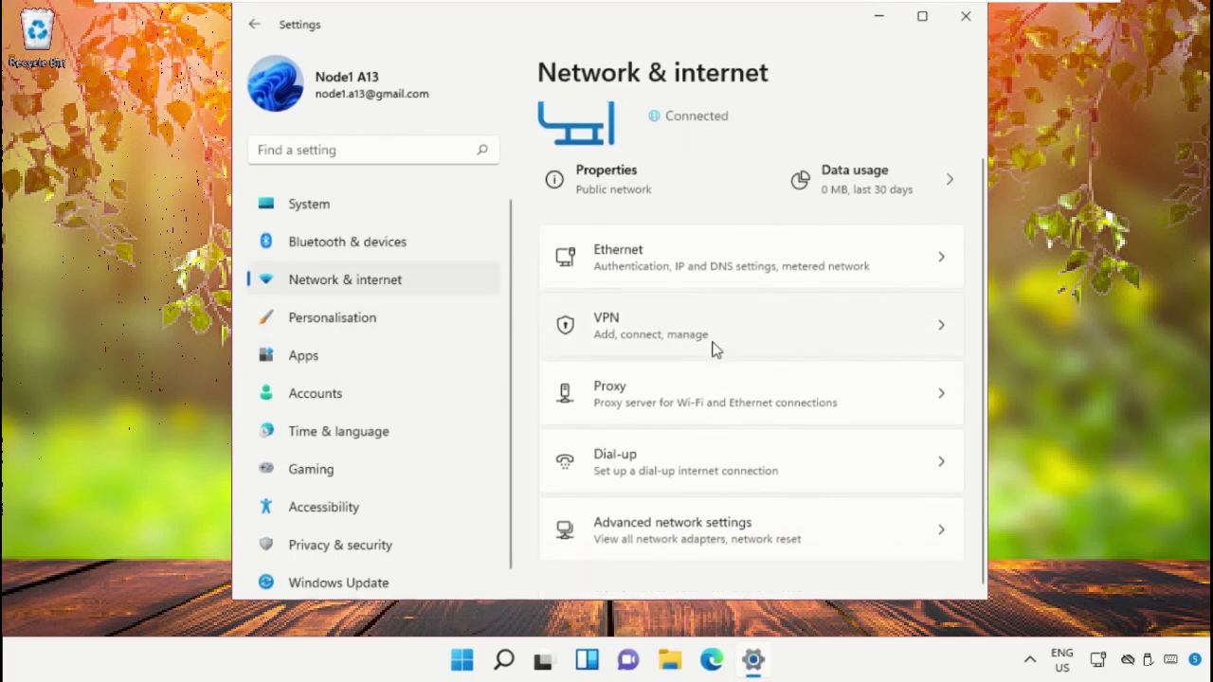
pyautogui.click(717, 540)
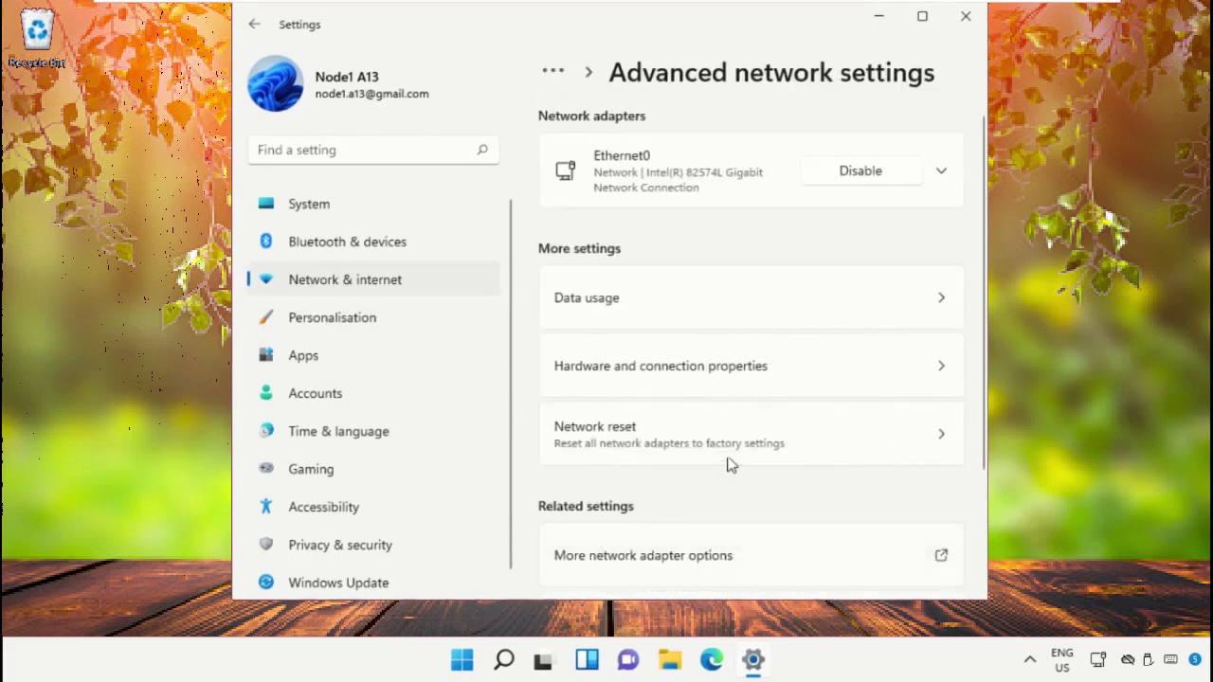
pyautogui.click(728, 464)
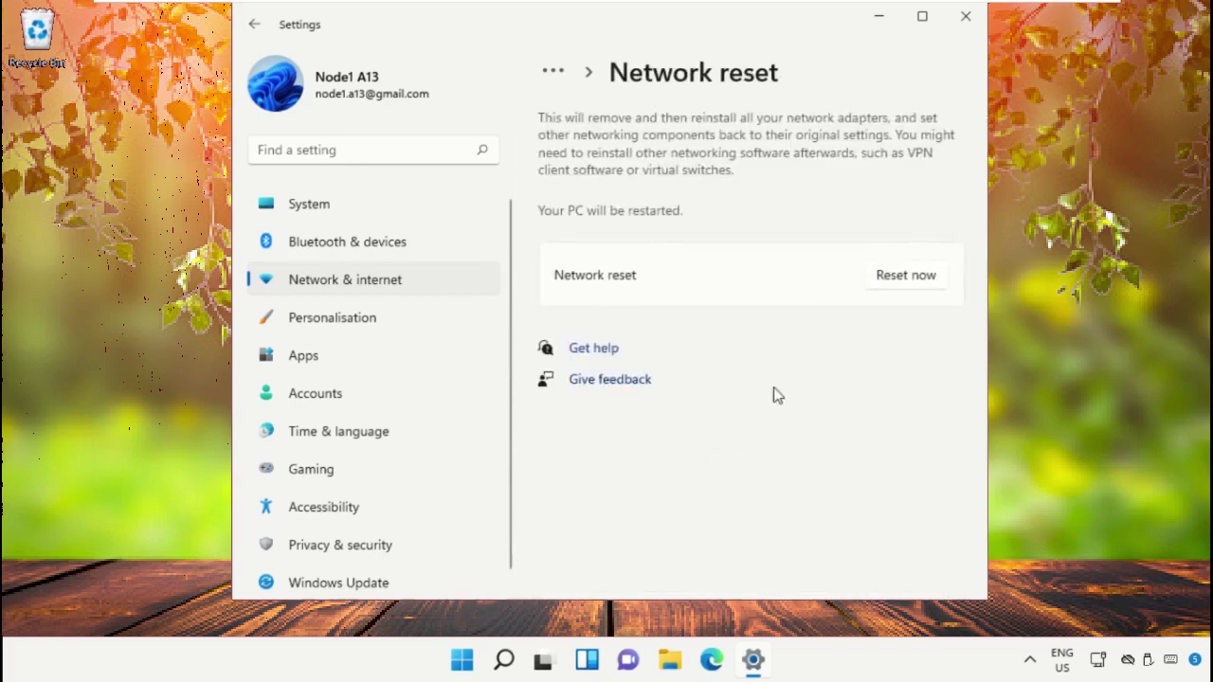
# - Reset all network adapters, confirm Yes, dismiss the sign-out notice, and close Settings
pyautogui.click(889, 286)
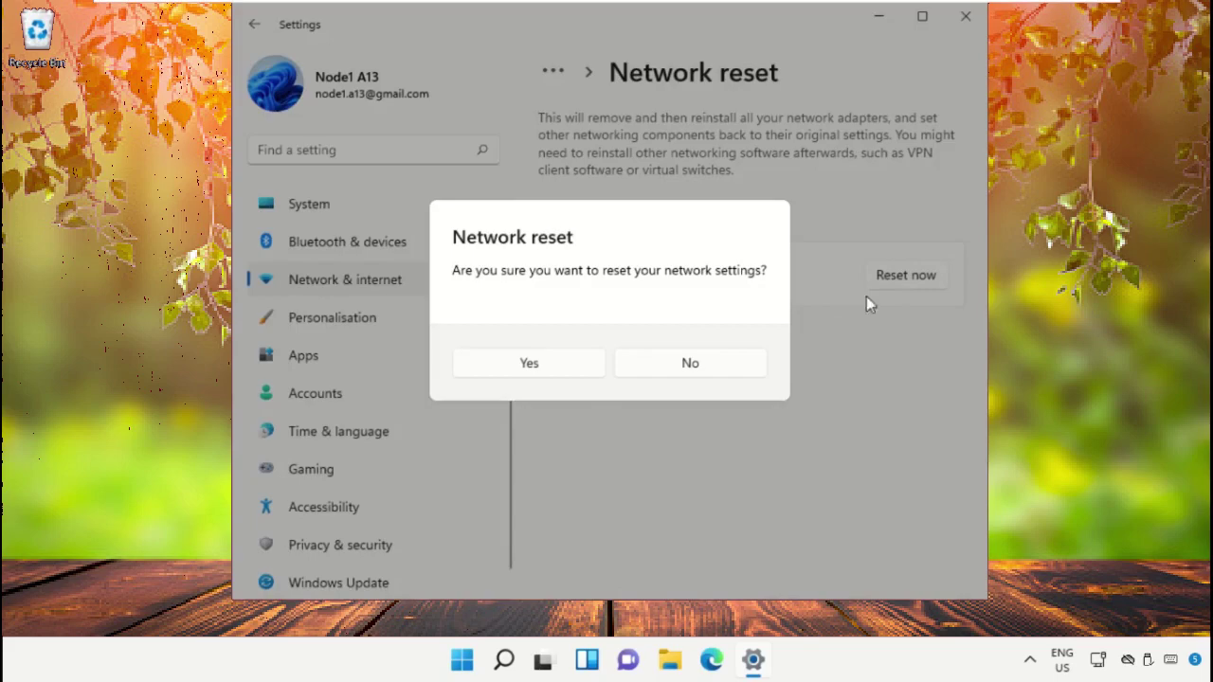
pyautogui.click(534, 373)
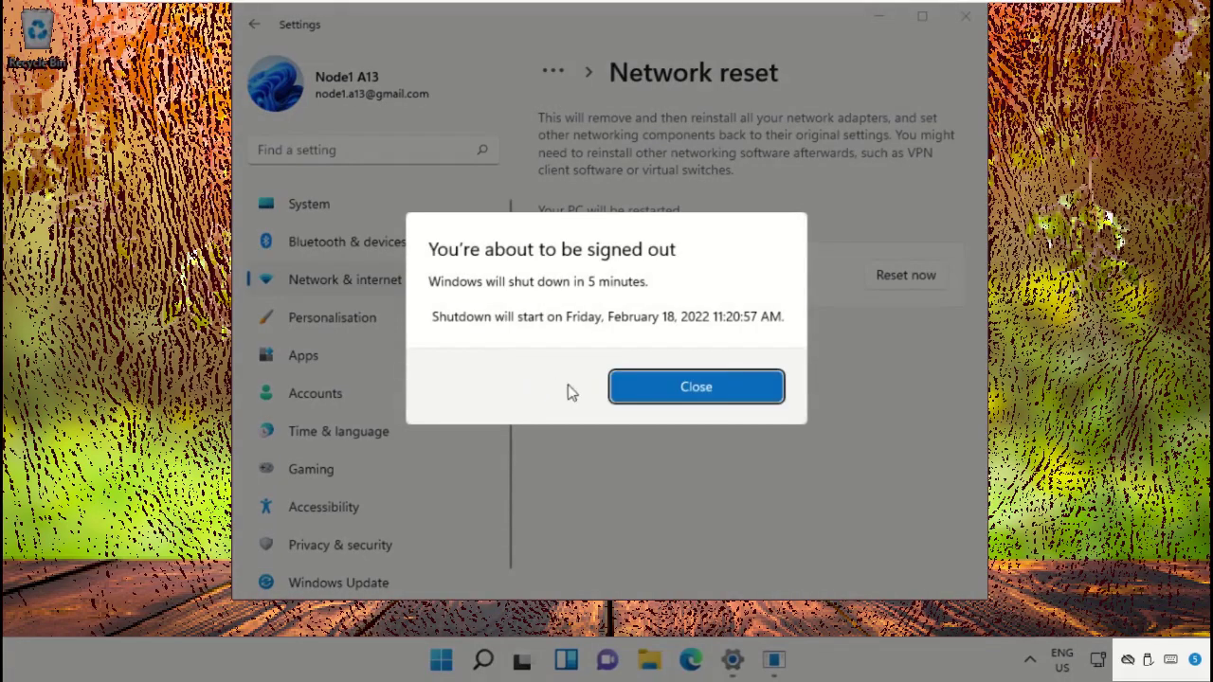
pyautogui.click(691, 385)
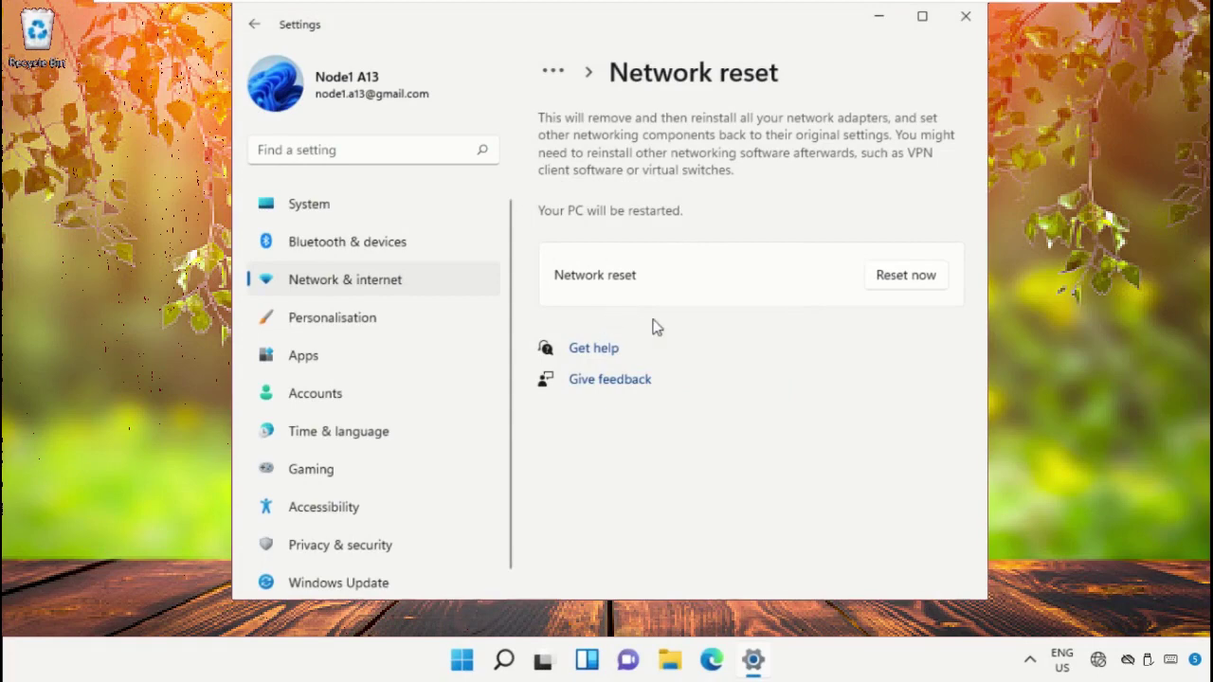
pyautogui.click(966, 16)
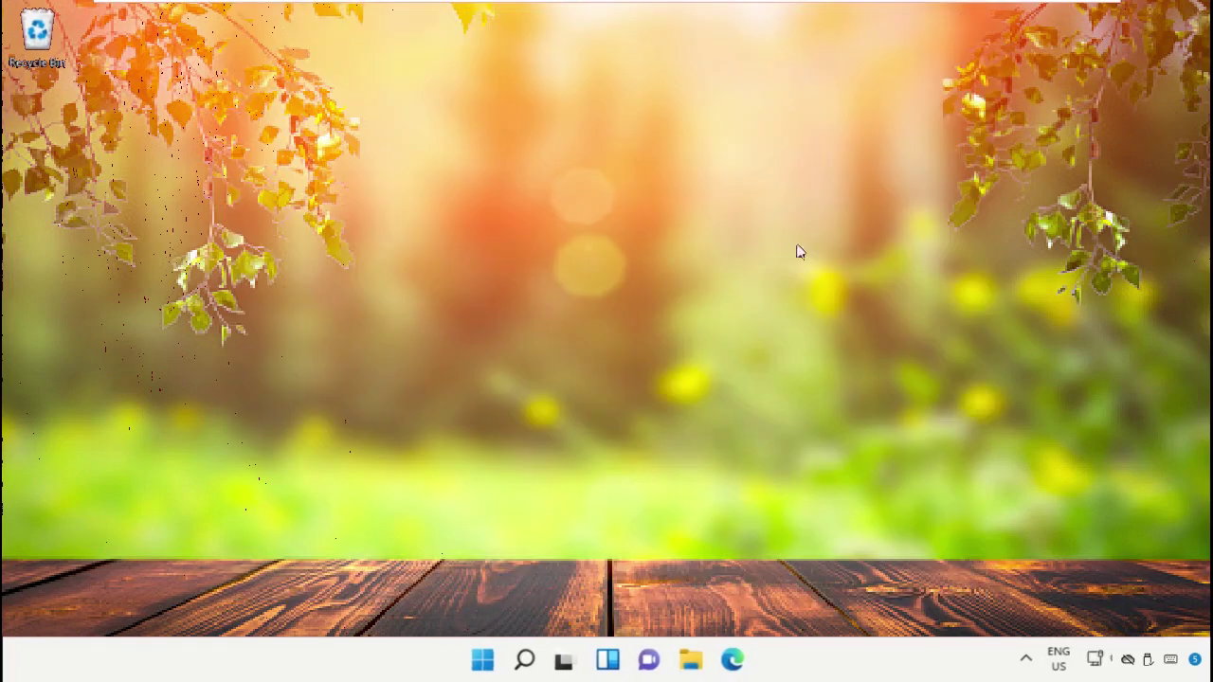
# - Launch Command Prompt as administrator from a 'Cmd' search and accept the UAC prompt
pyautogui.click(525, 660)
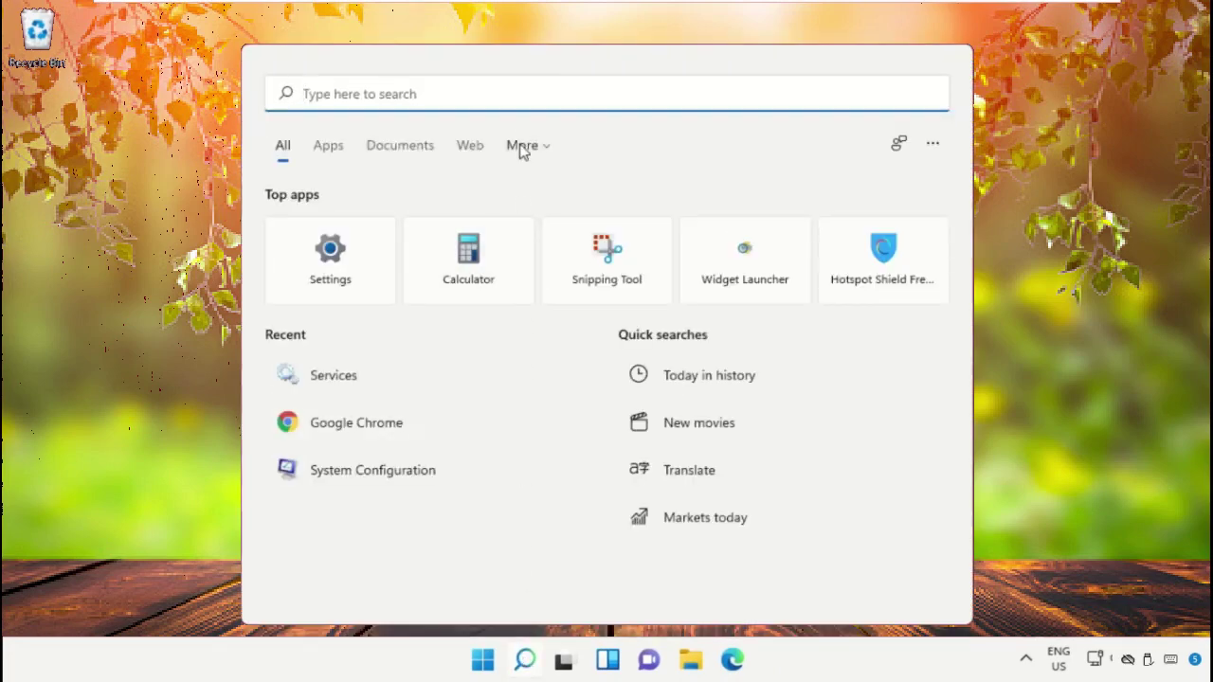
pyautogui.write('Cmd')
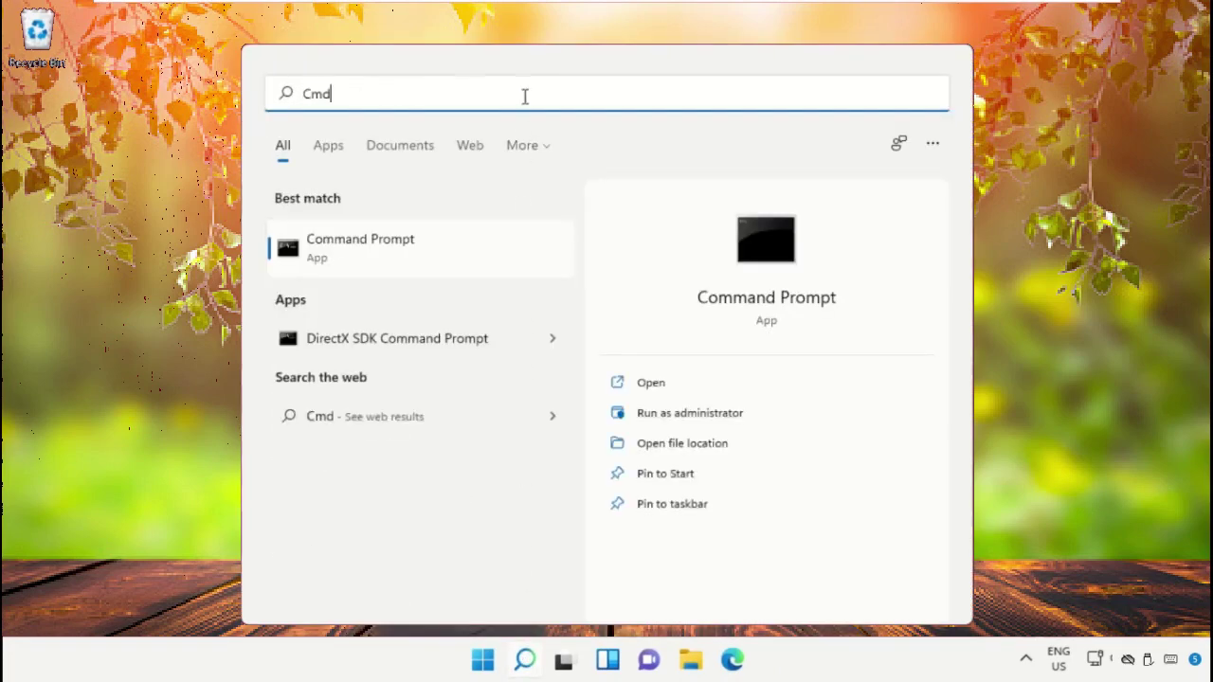
pyautogui.rightClick(360, 239)
pyautogui.click(457, 270)
pyautogui.click(481, 478)
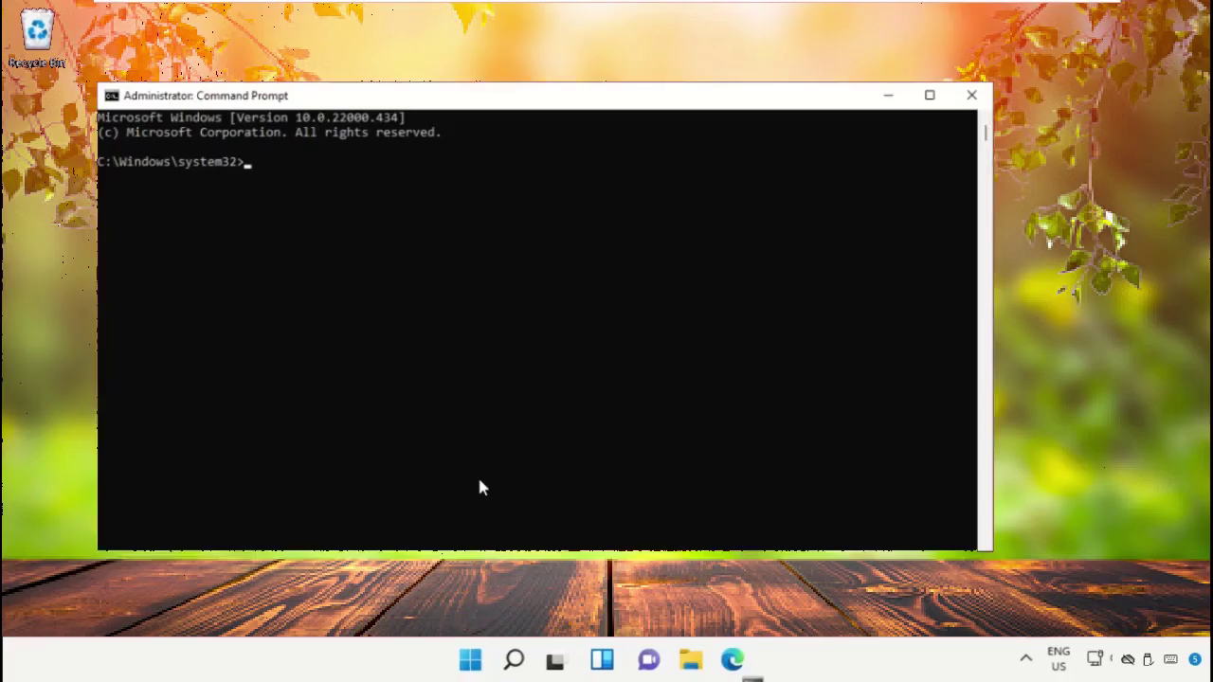
pyautogui.moveTo(664, 100); pyautogui.dragTo(740, 80)
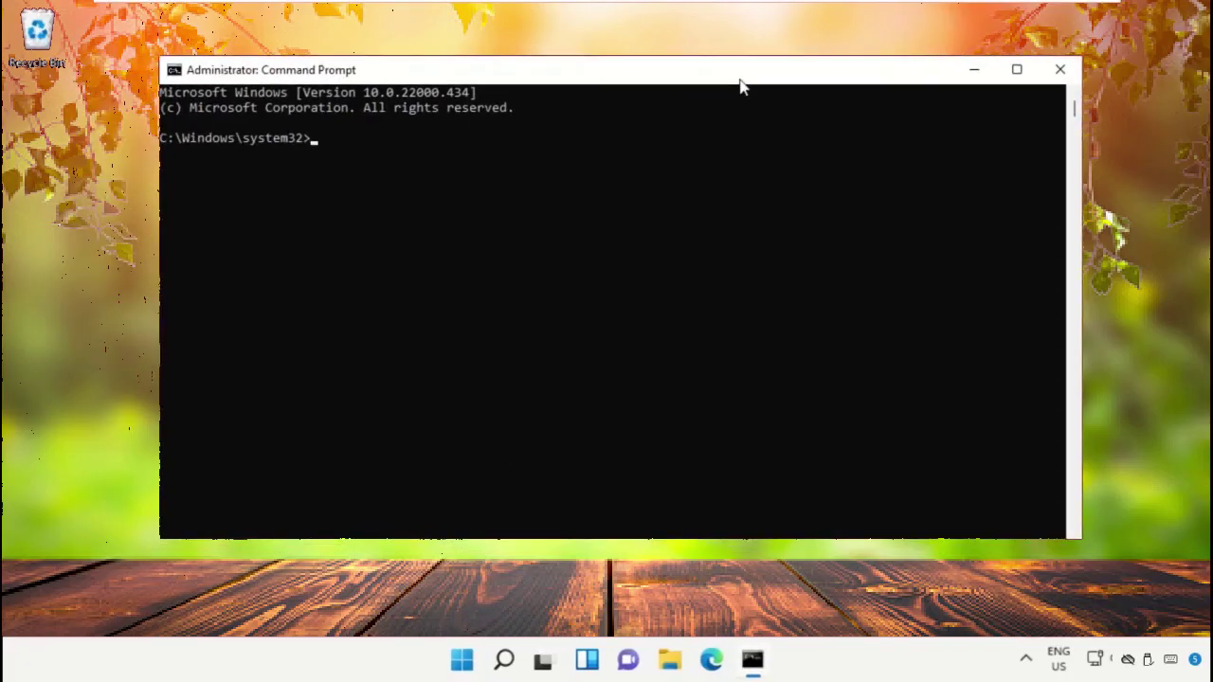
# - Run 'sfc /scannow' to repair corrupt system files, then close Command Prompt
pyautogui.write('sfc /scannow')
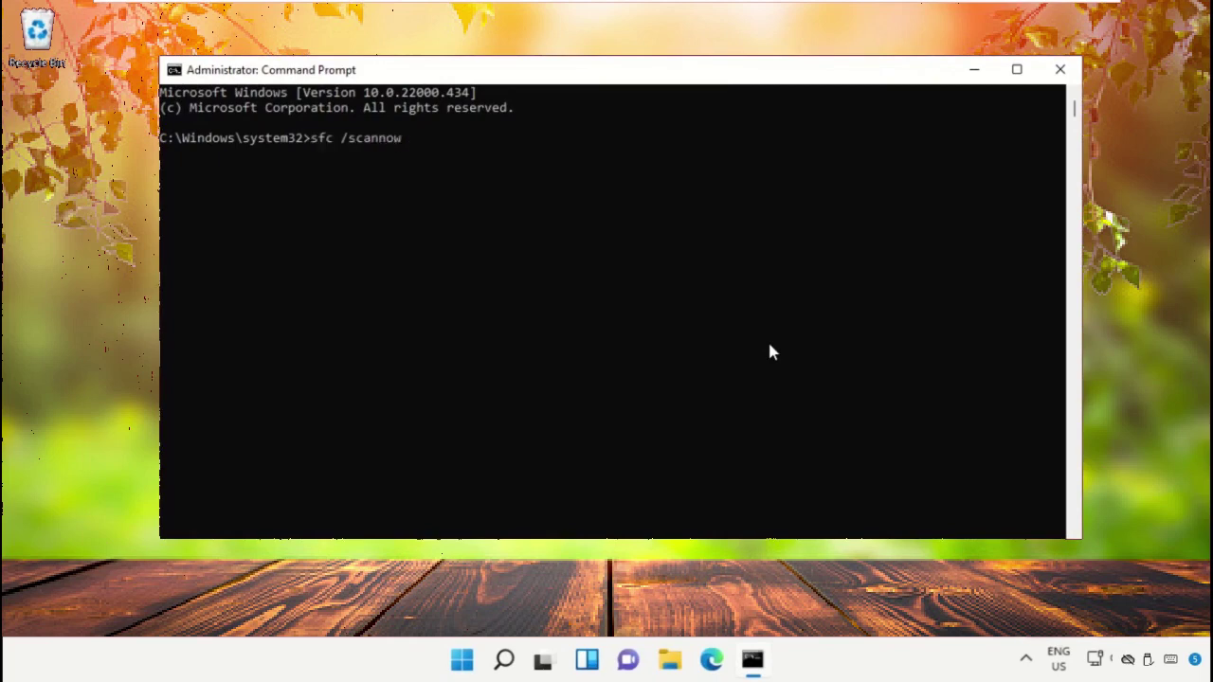
pyautogui.press('Return')
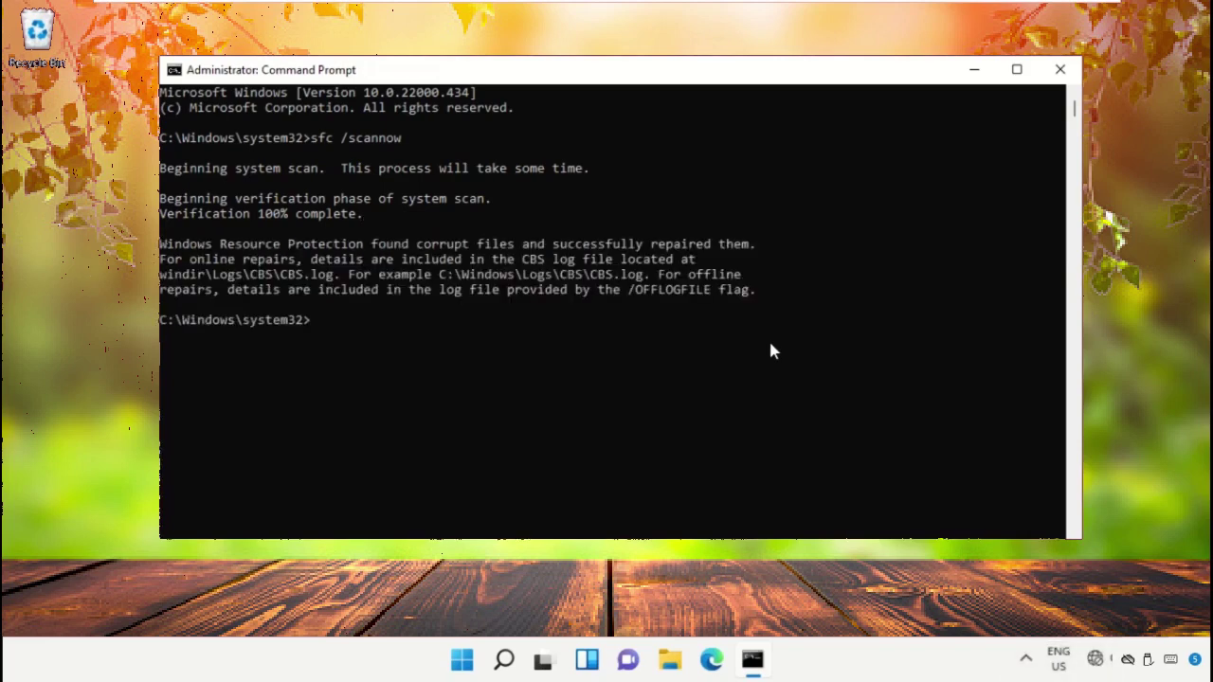
pyautogui.click(1059, 69)
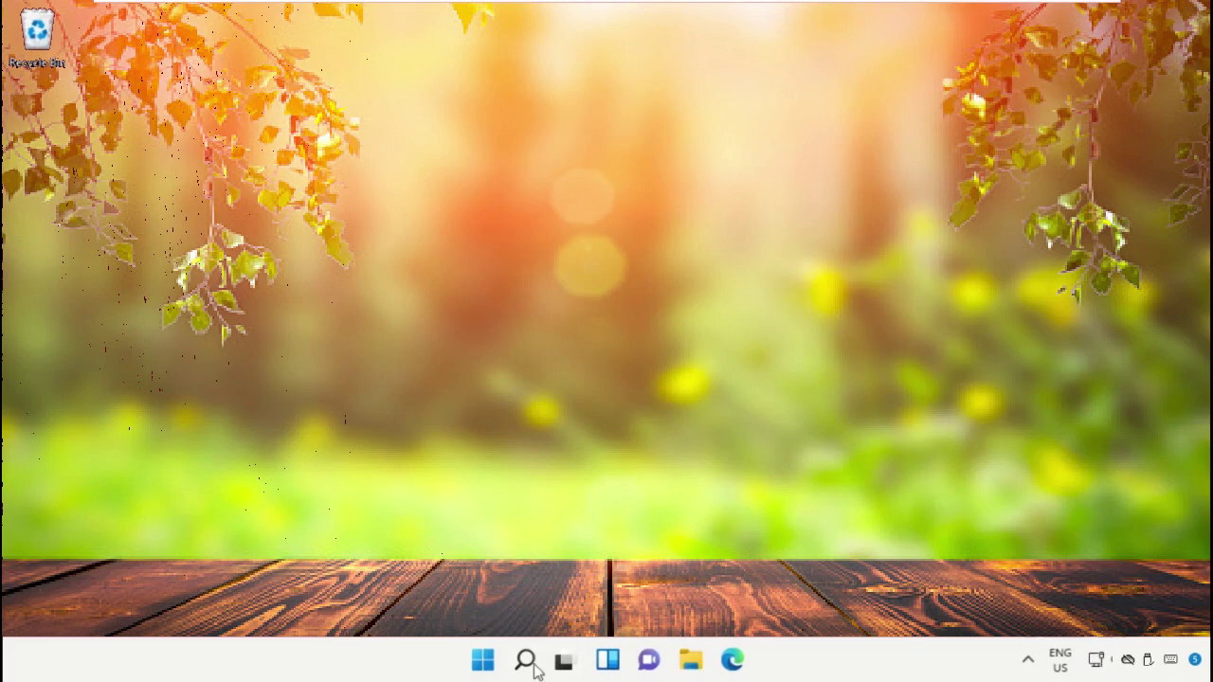
# - Show the Start menu power options with Shut down and Restart
pyautogui.click(482, 659)
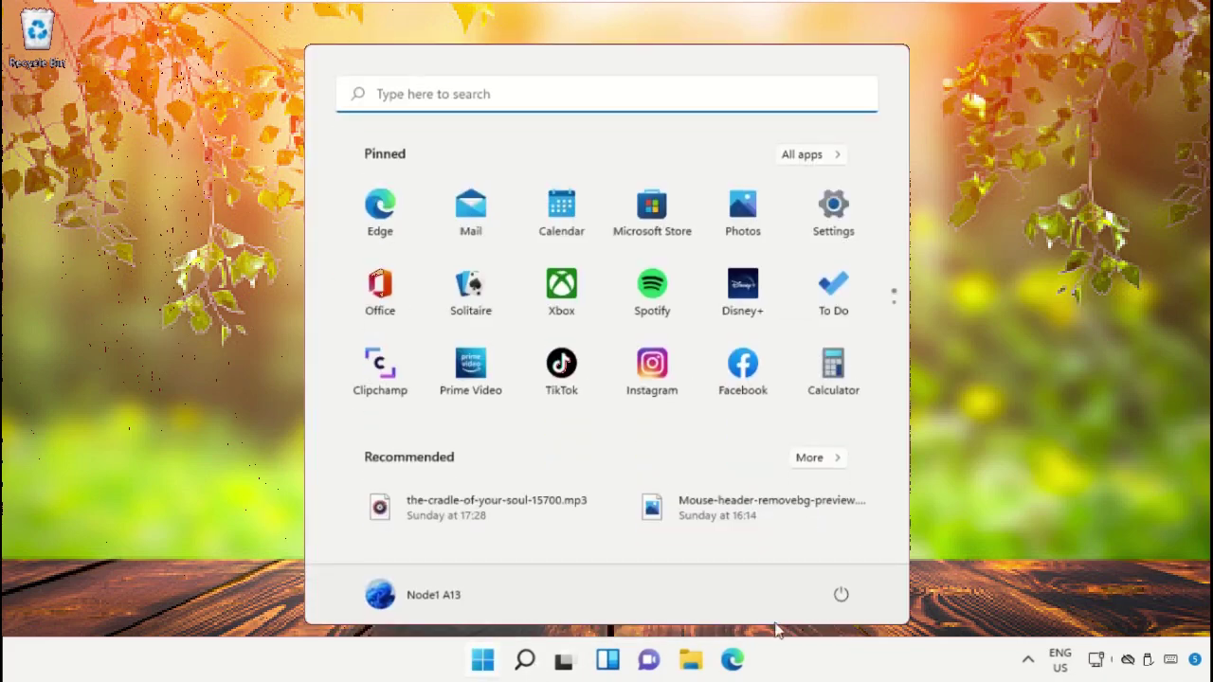
pyautogui.click(839, 597)
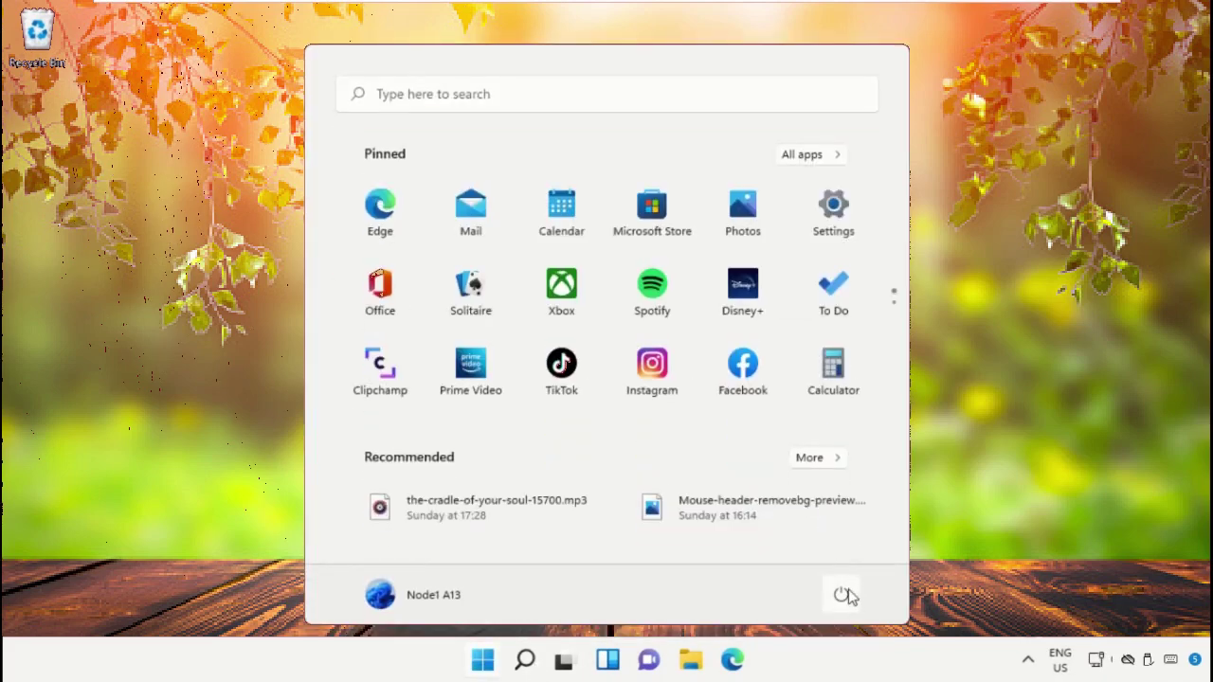
pyautogui.click(844, 591)
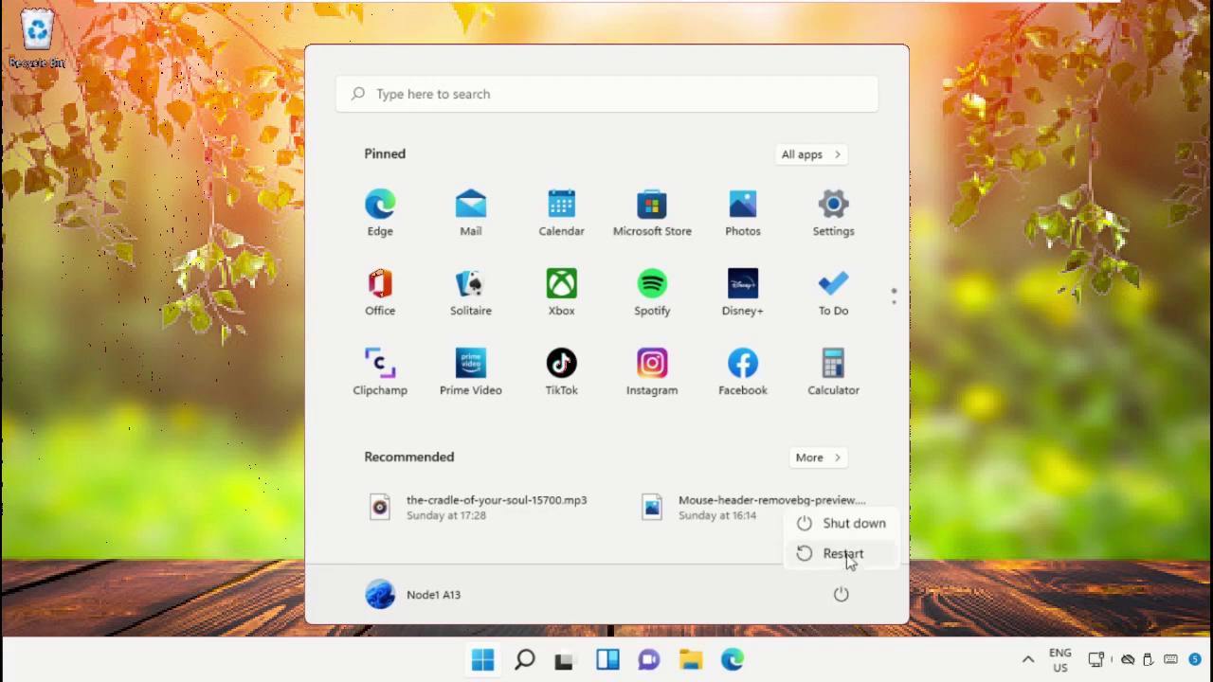